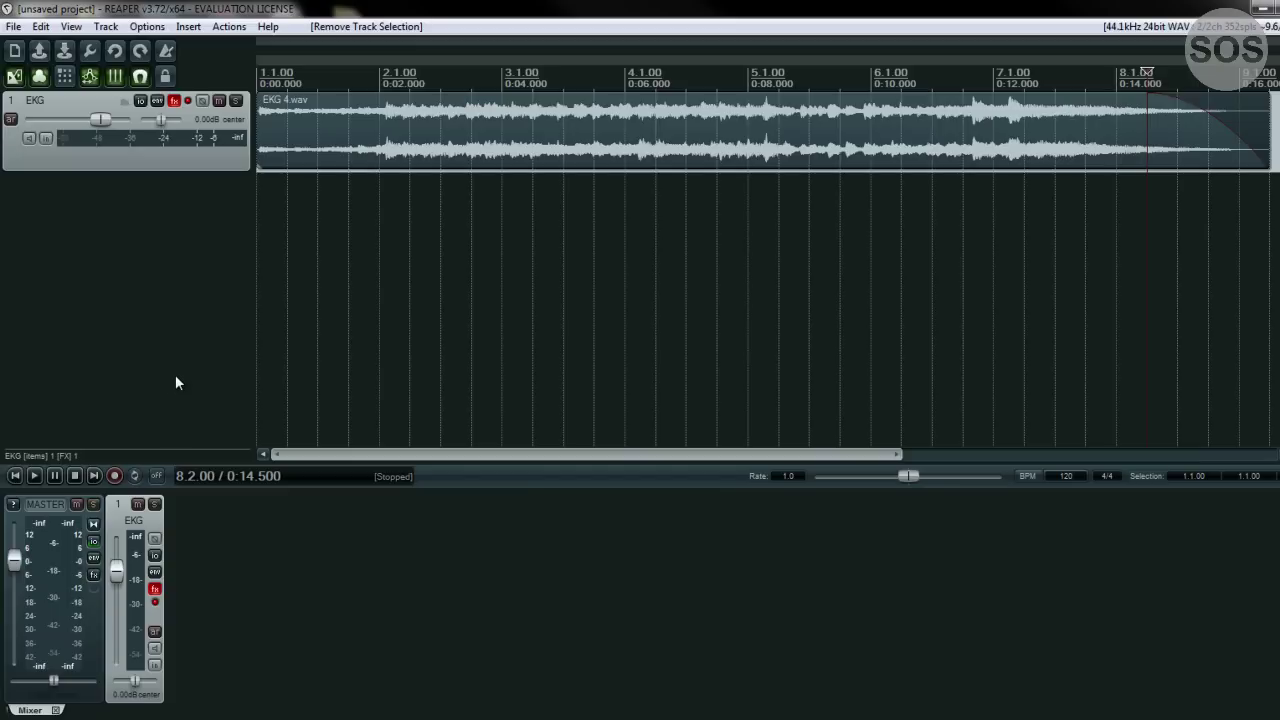
Stop playback and restart the EKG track from the project start.
key(space)
key(space)
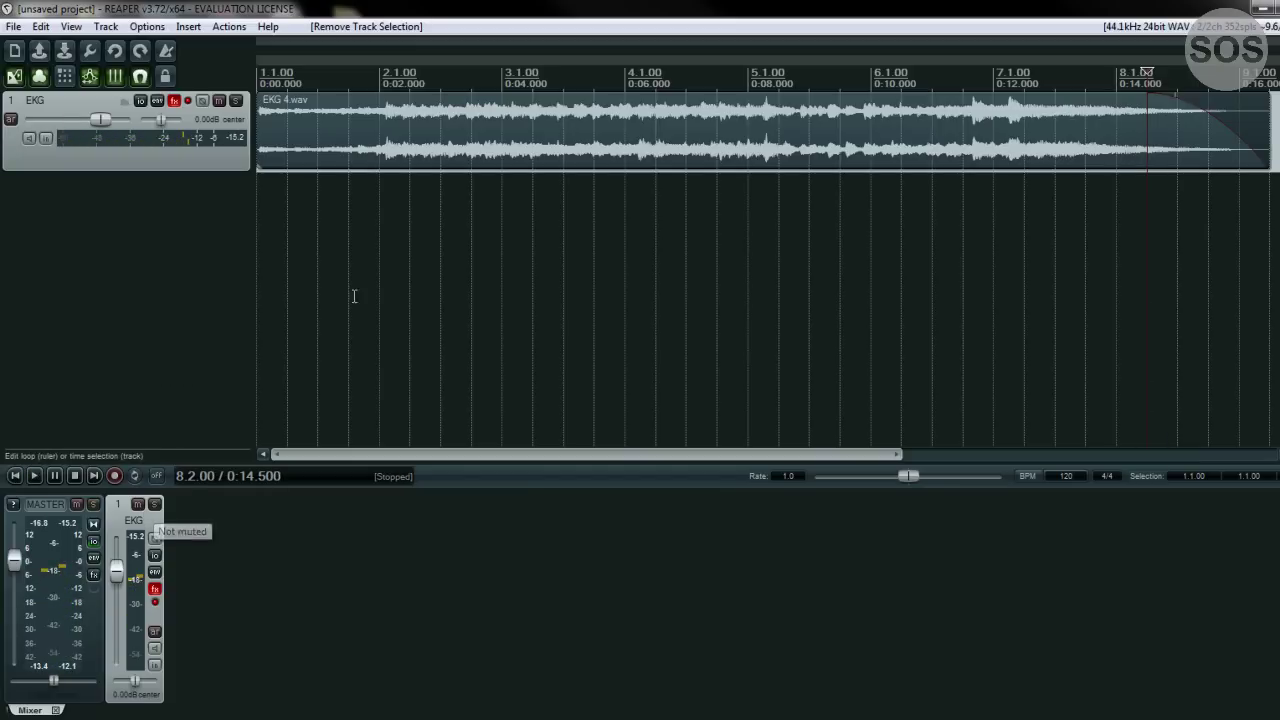
click(258, 213)
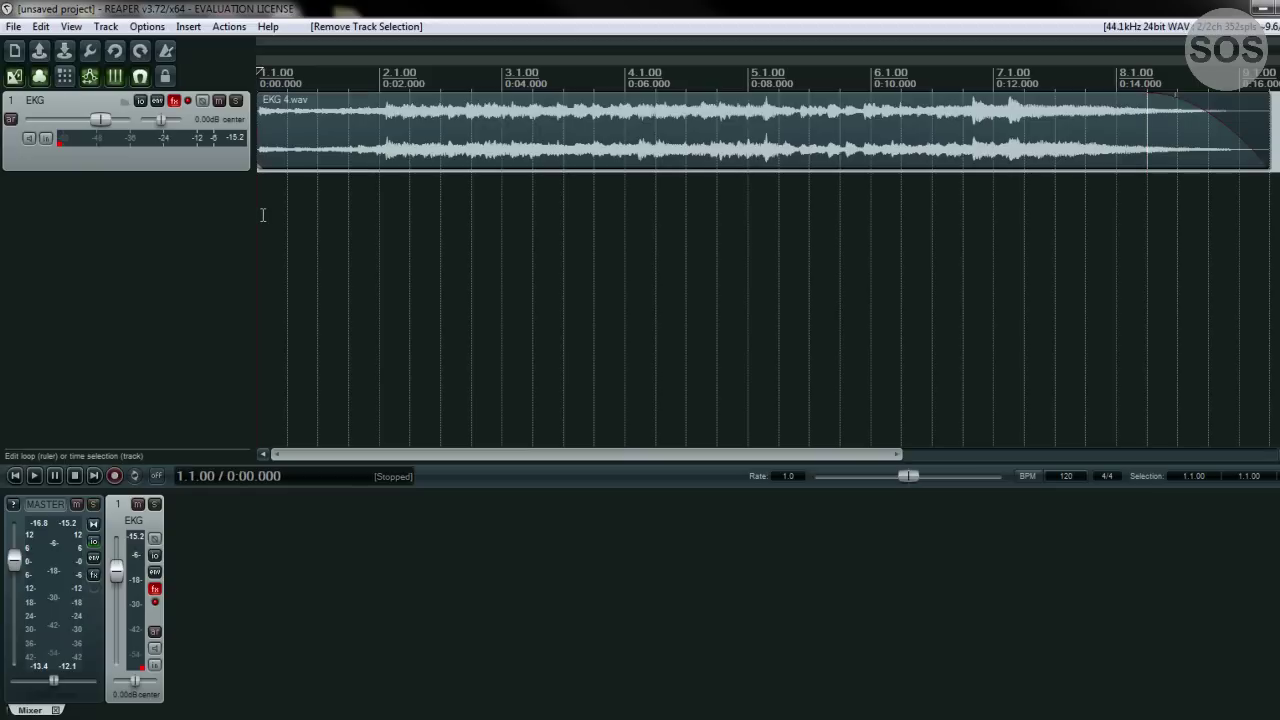
key(space)
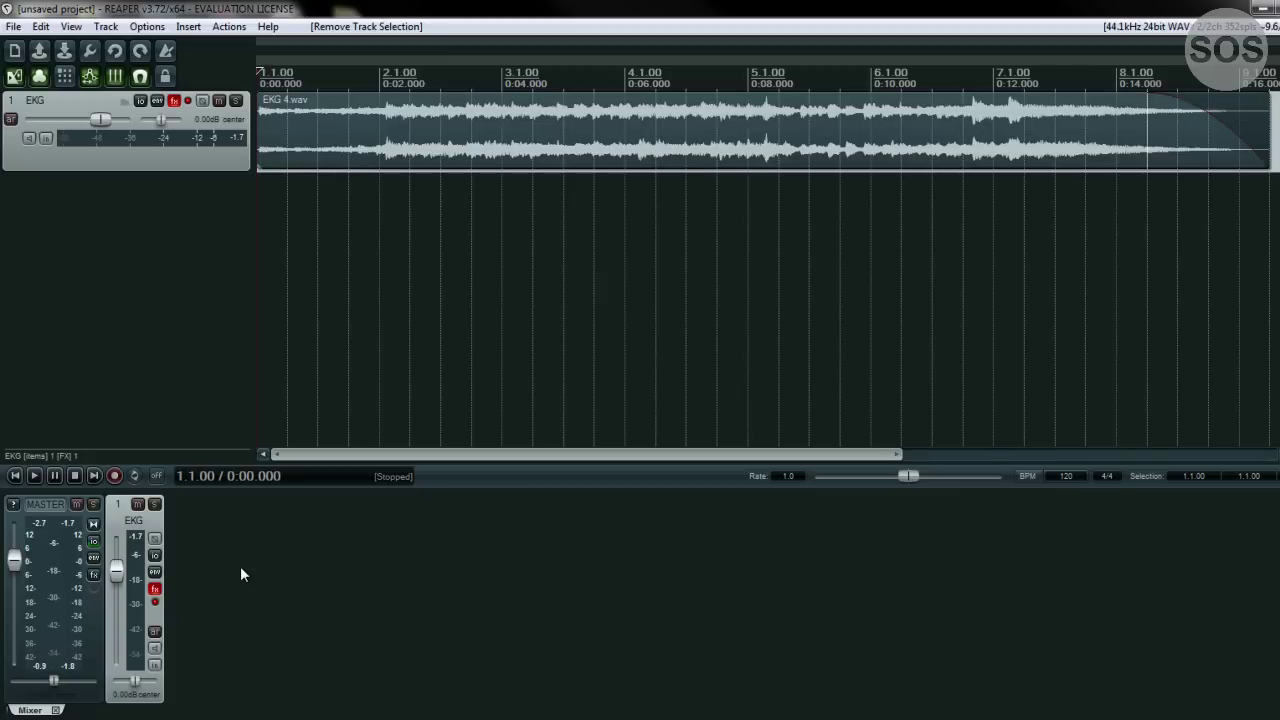
Re-enable EKG's Sonitus:fx Reverb, lower its volume to -0.59 dB, and audition the change.
click(155, 590)
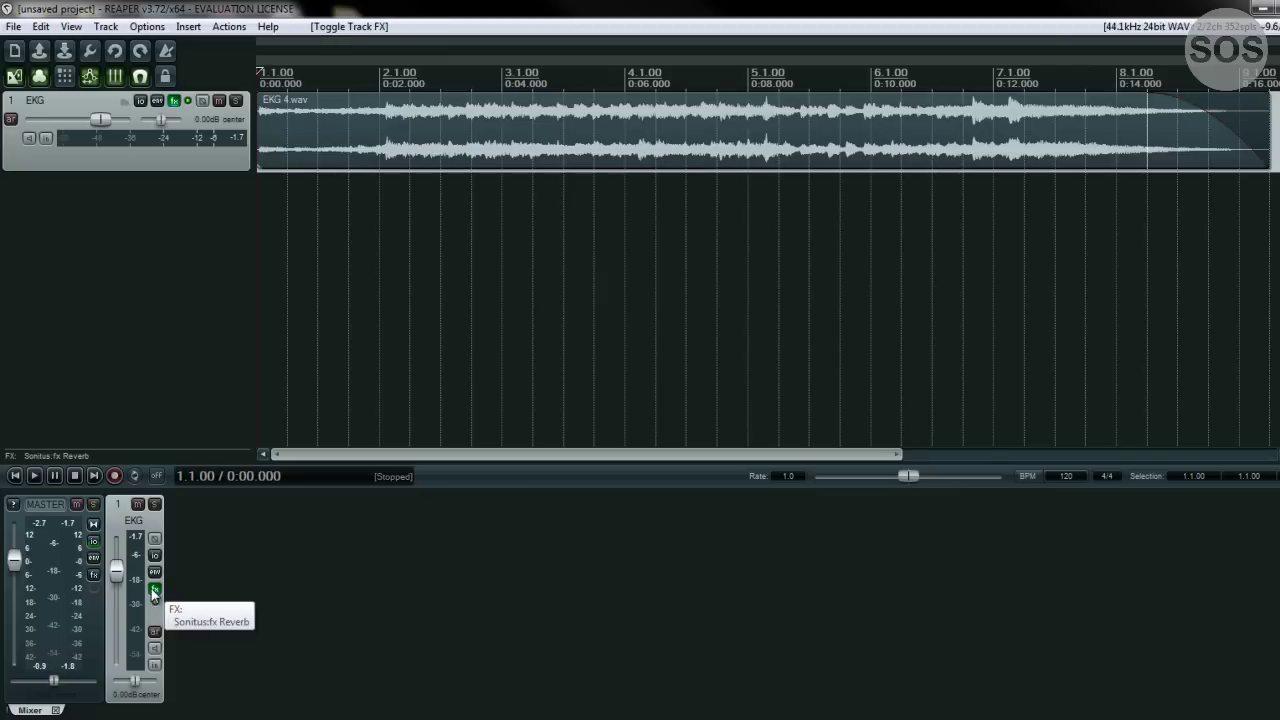
drag(117, 573, 115, 584)
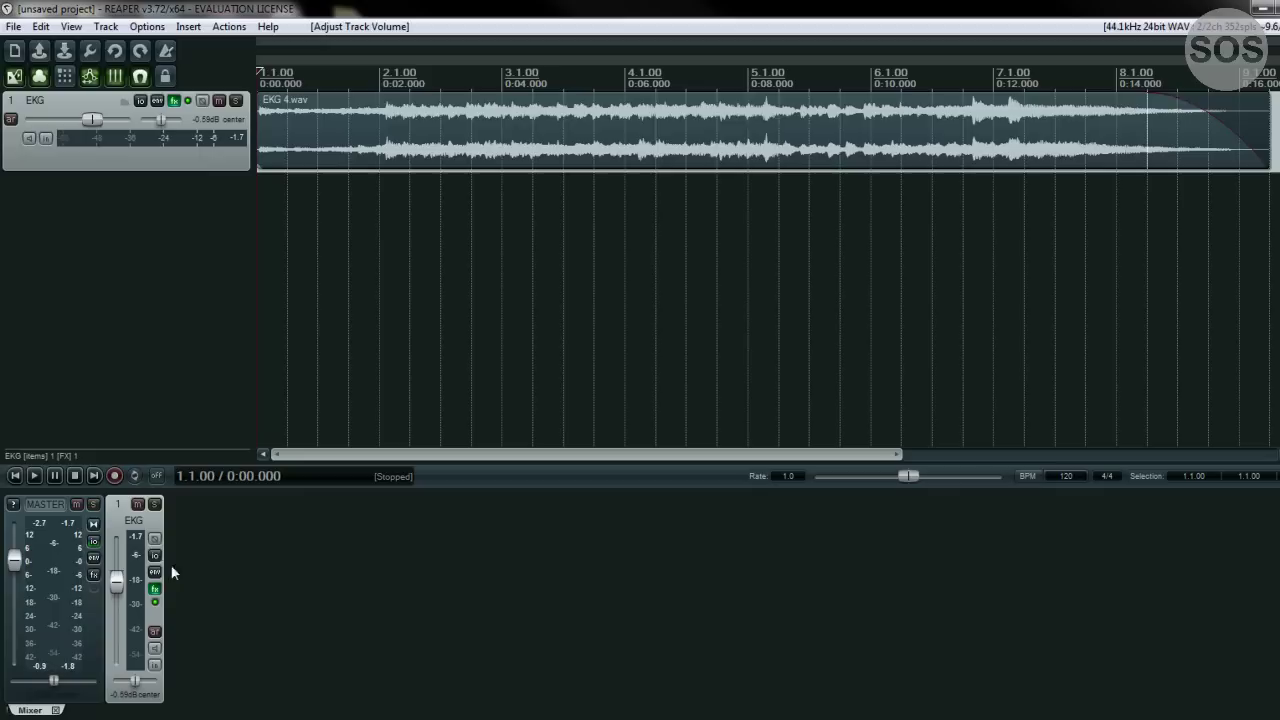
key(space)
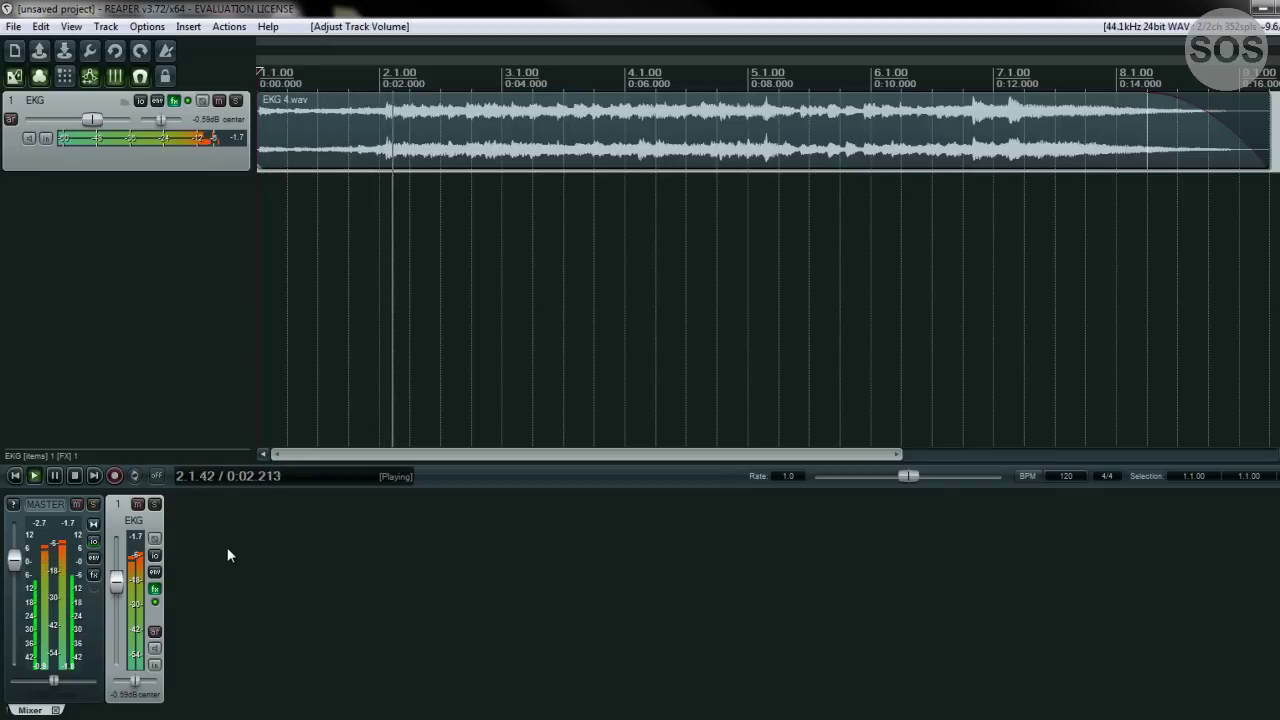
key(space)
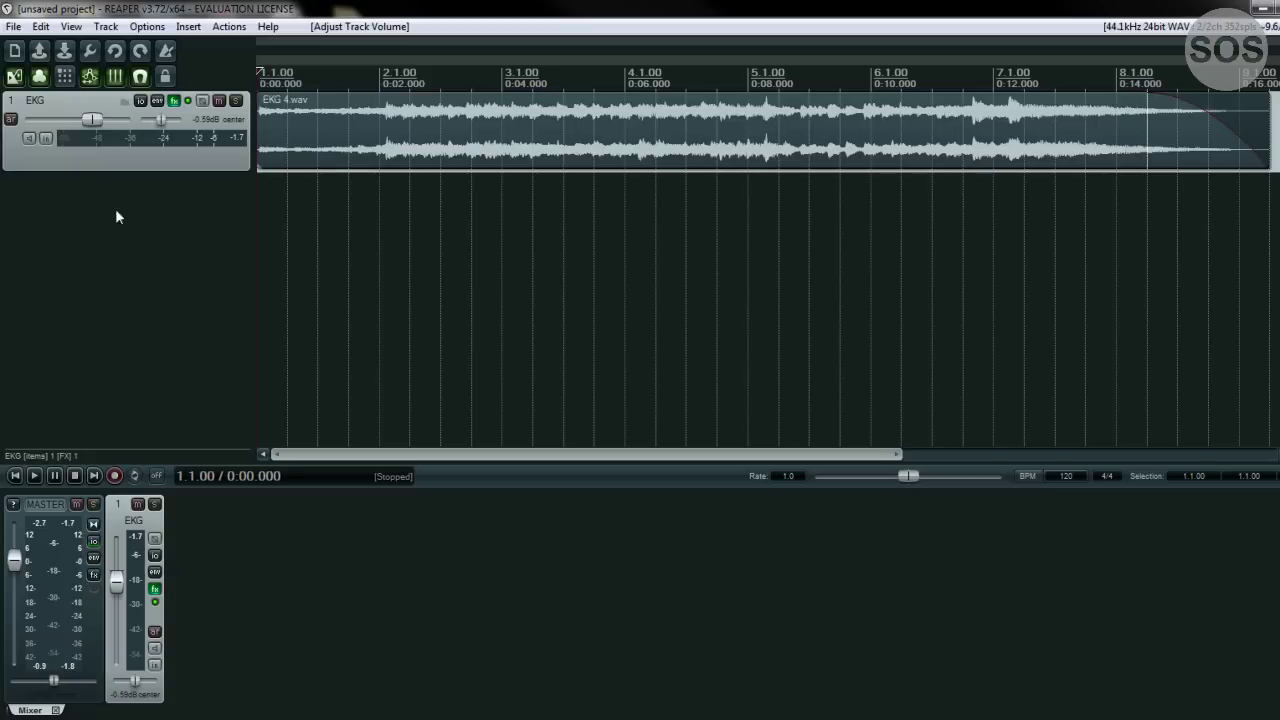
Insert an empty track below EKG and name it 'BUS A - Headphones'.
click(105, 26)
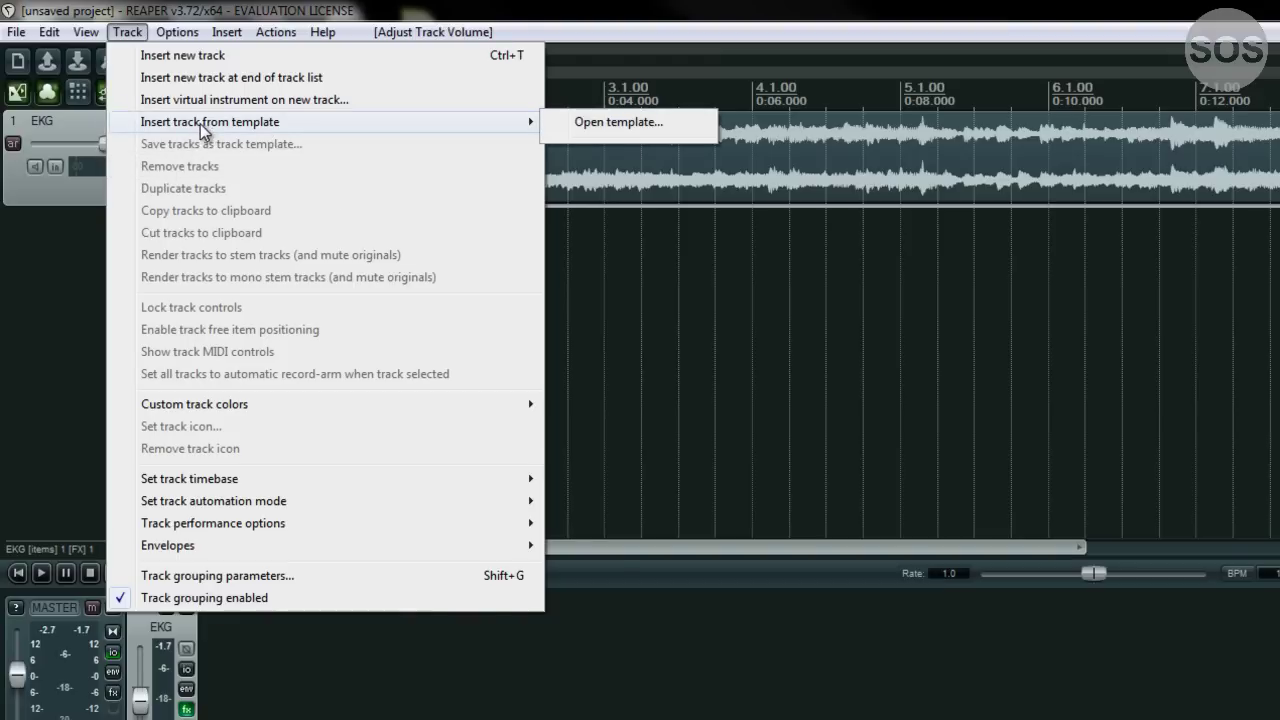
click(184, 58)
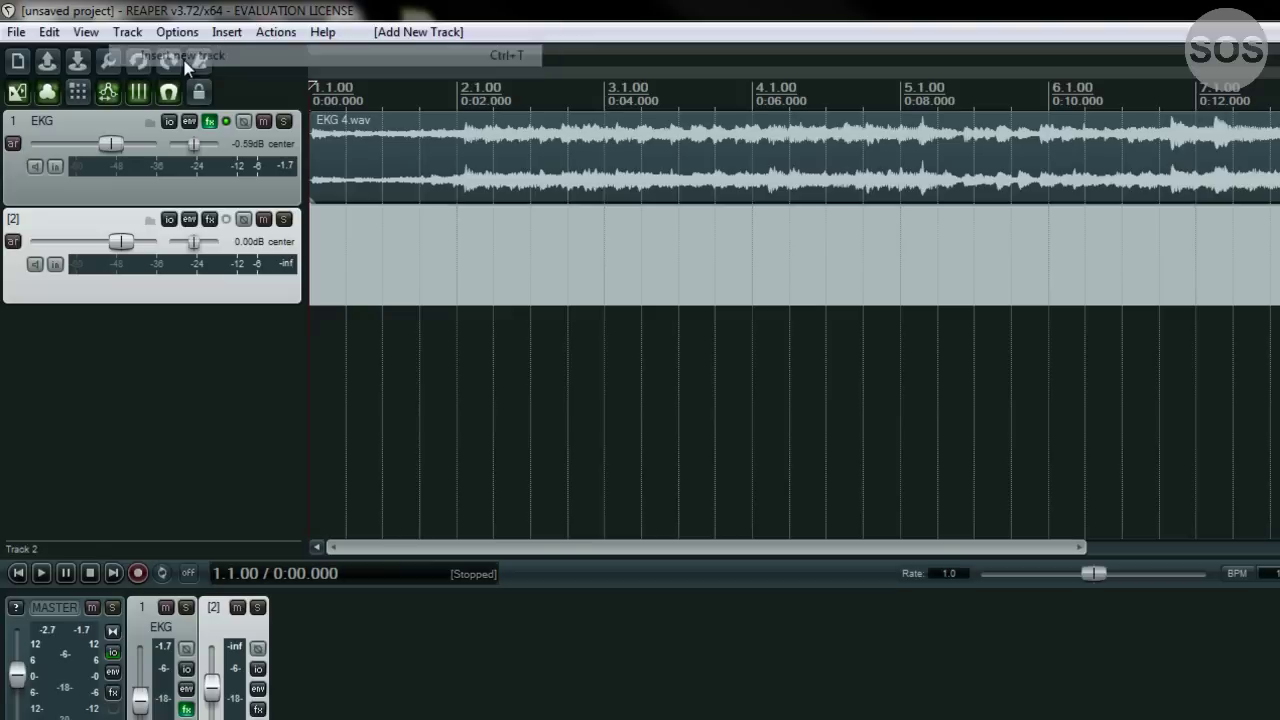
double_click(90, 220)
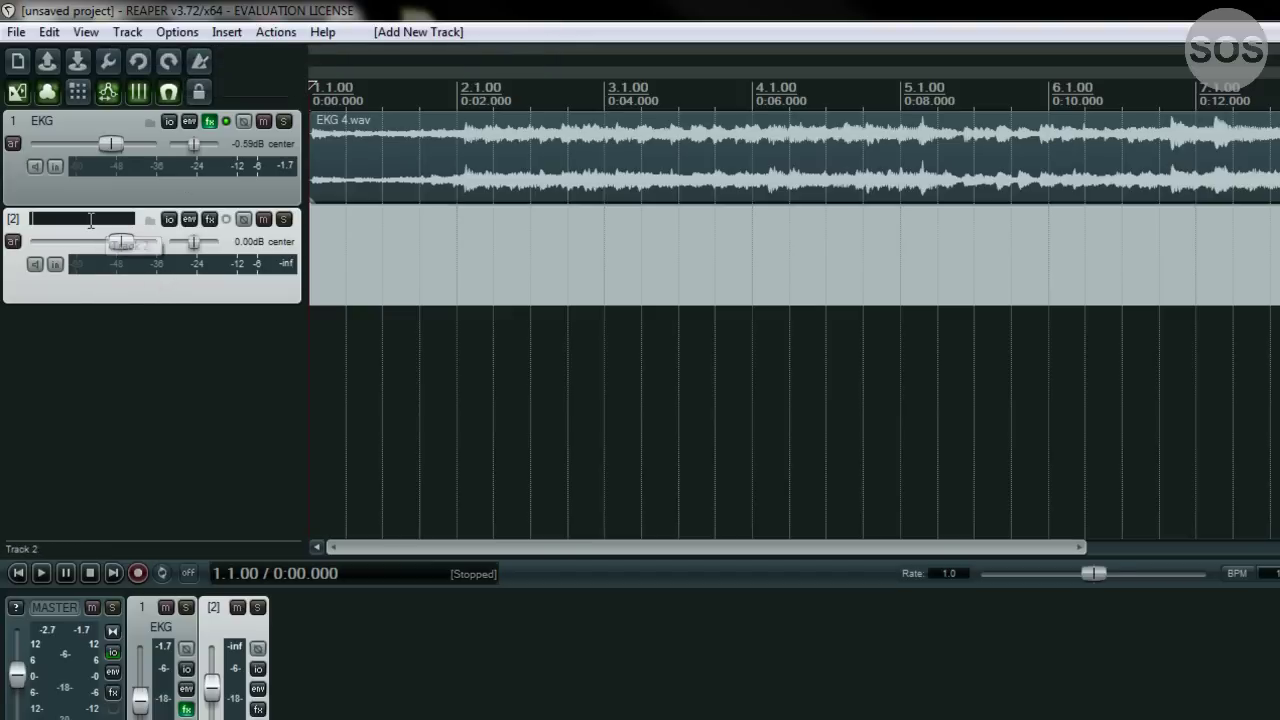
text(Bass)
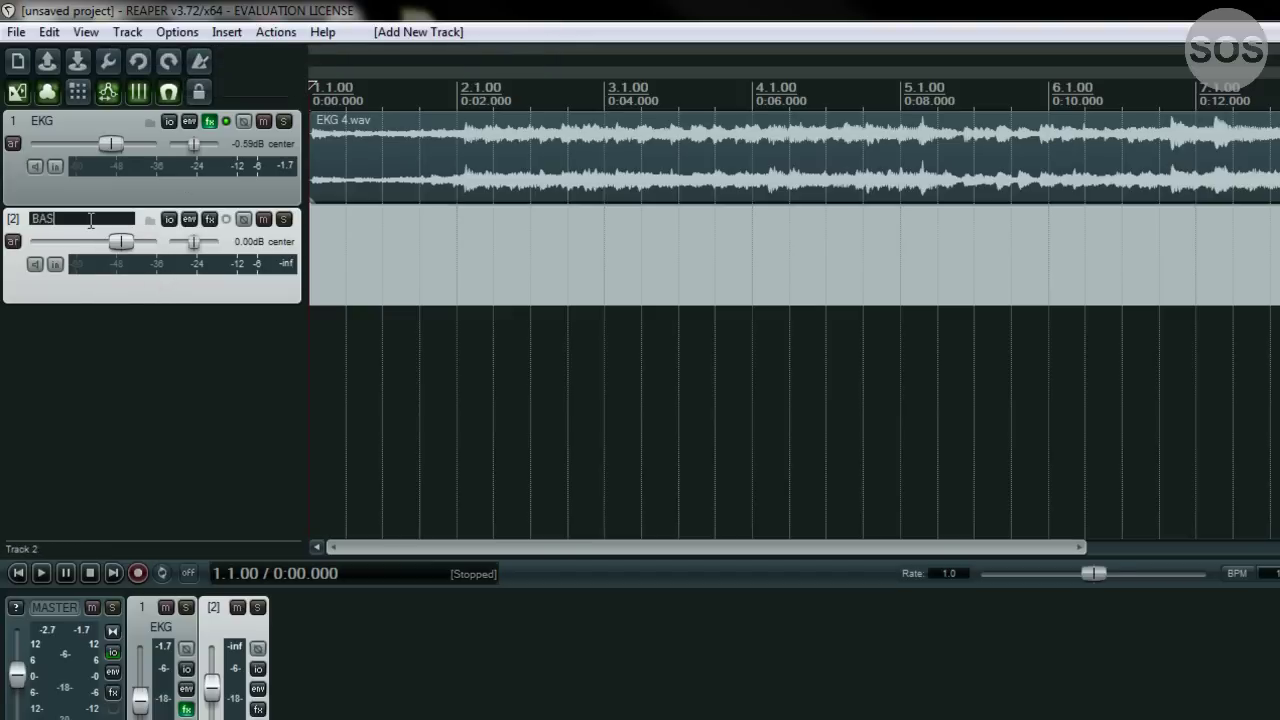
key(BackSpace)
key(BackSpace)
key(BackSpace)
text(US A -)
text( Headpho)
text(nes)
key(Return)
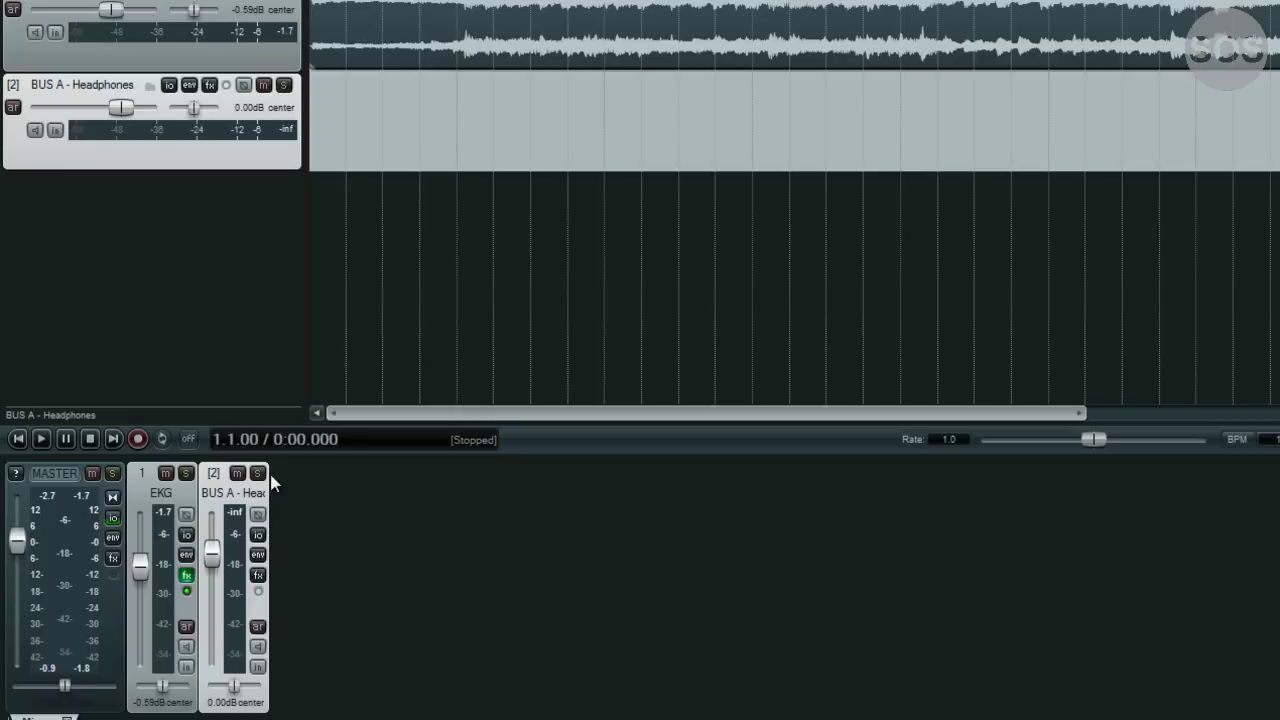
Raise the arrange/mixer divider to enlarge the mixer panel.
drag(277, 458, 277, 407)
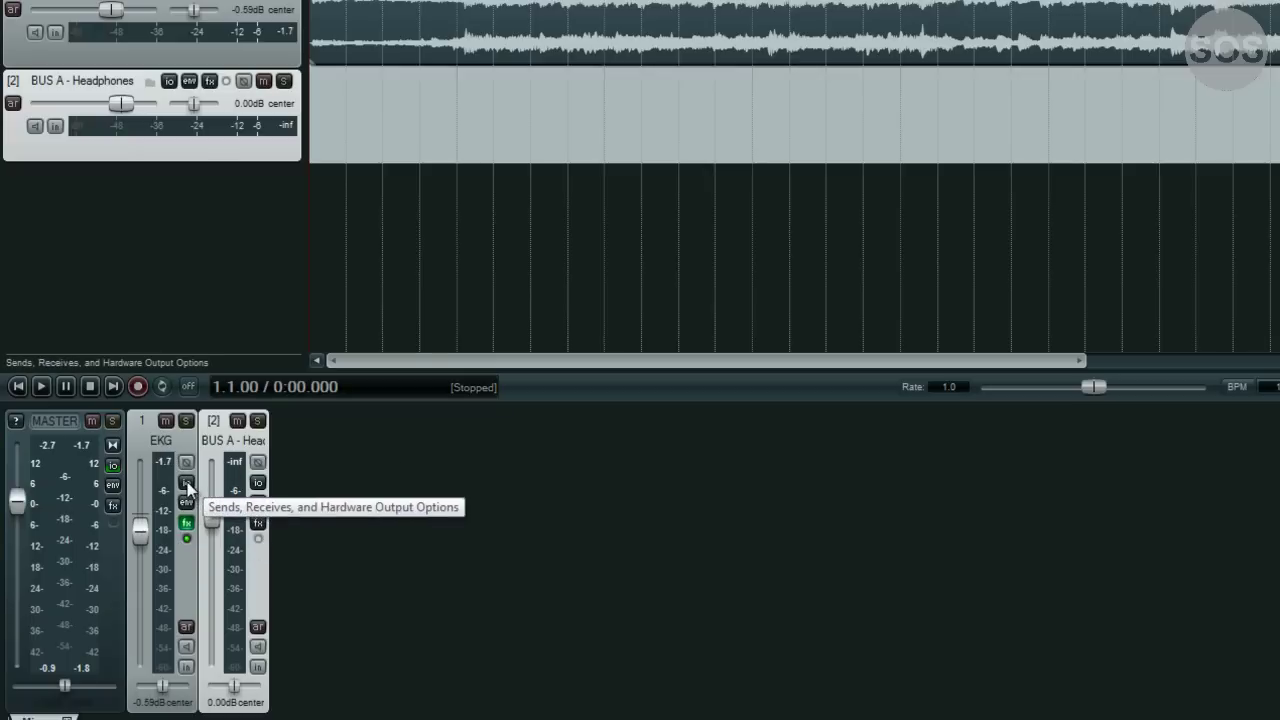
In EKG's routing window, set the Master/Parent send to -0.33 dB and leave hardware outputs unchanged.
click(186, 483)
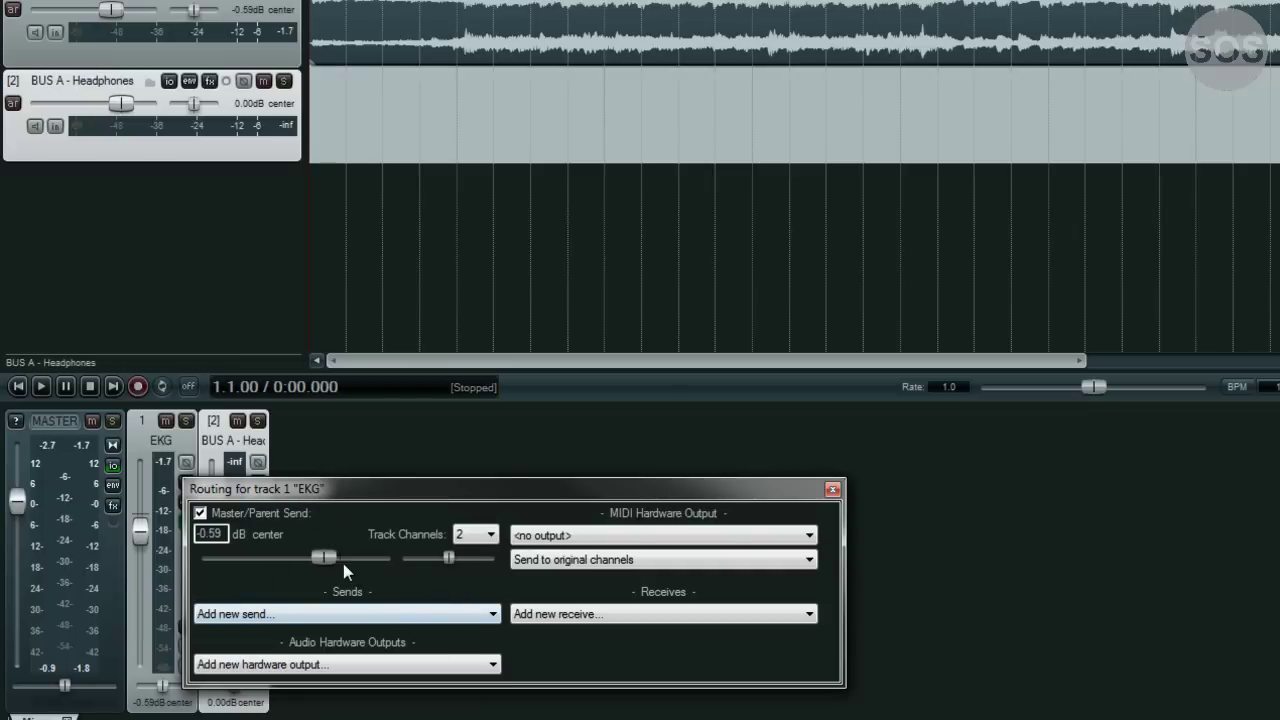
mouse_move(320, 560)
mouse_down()
mouse_move(309, 567)
mouse_move(324, 569)
mouse_up()
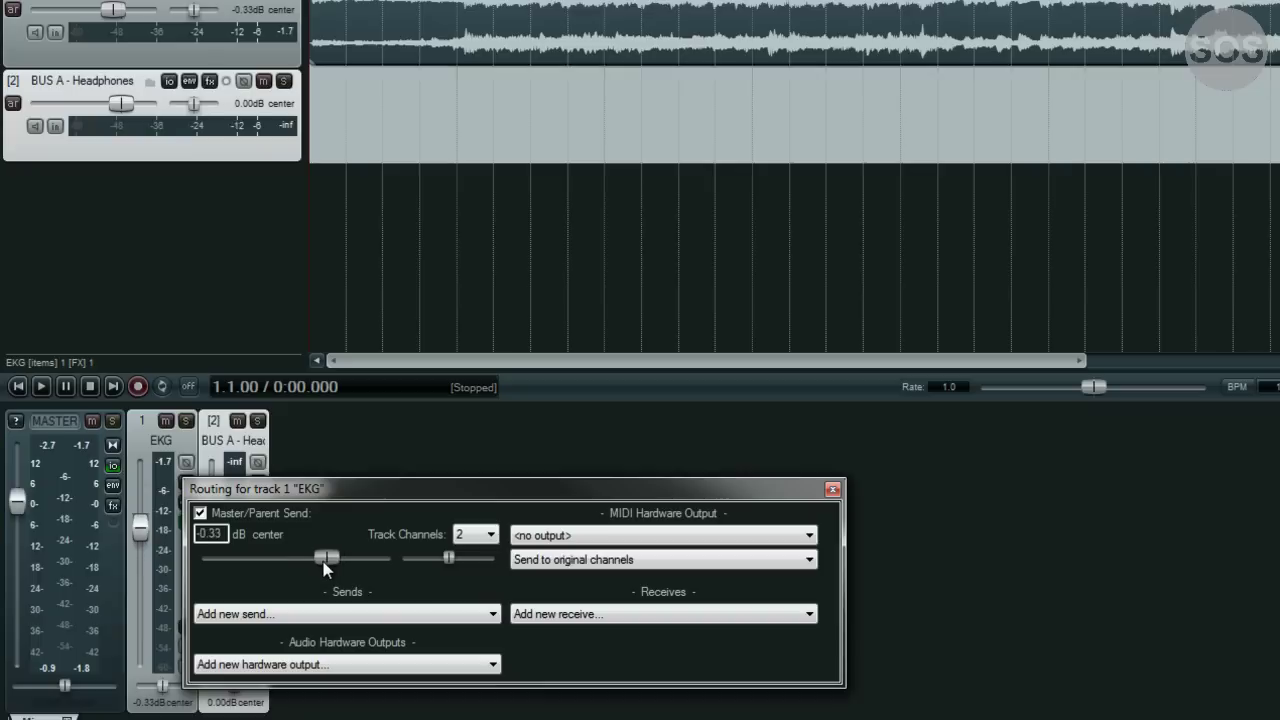
double_click(325, 563)
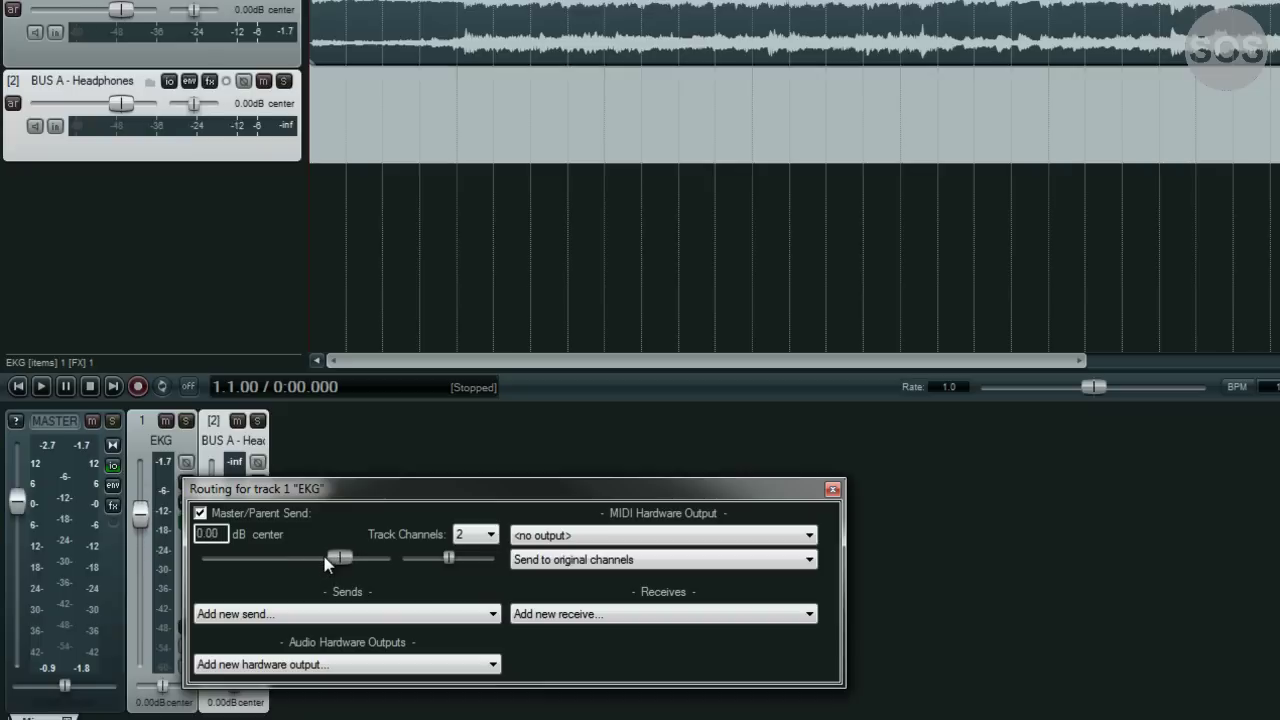
drag(333, 560, 326, 560)
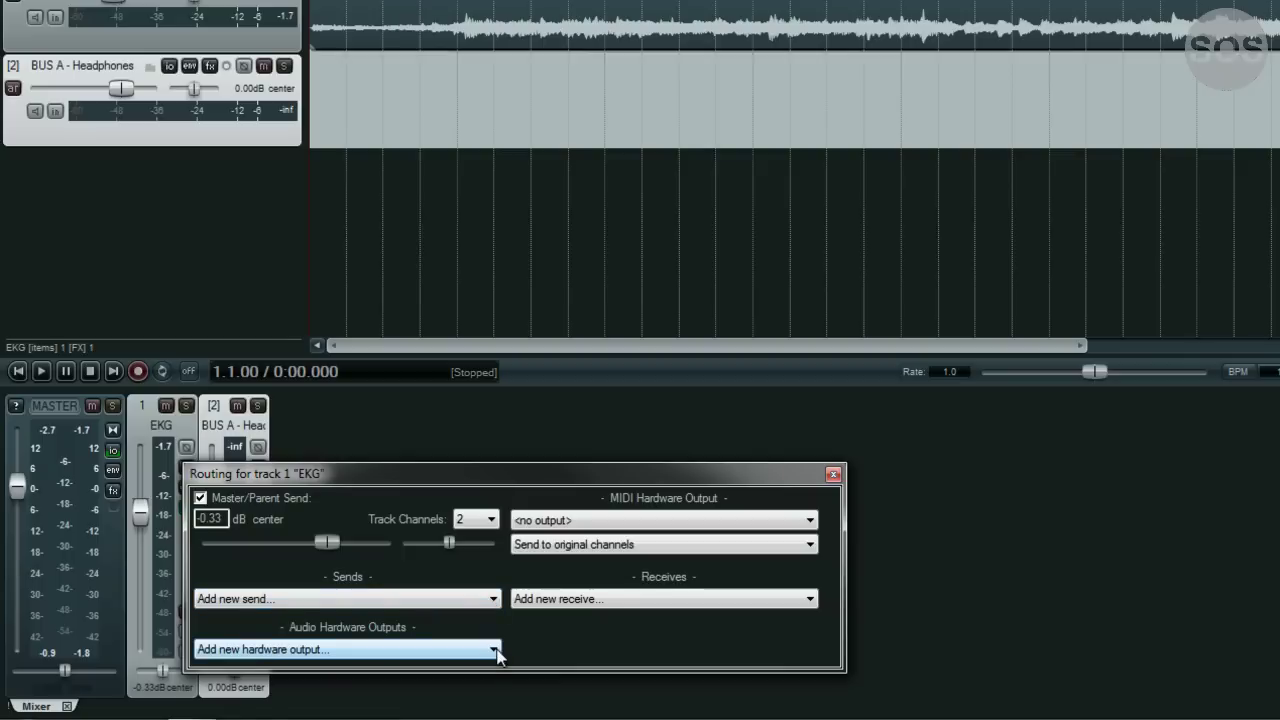
click(497, 652)
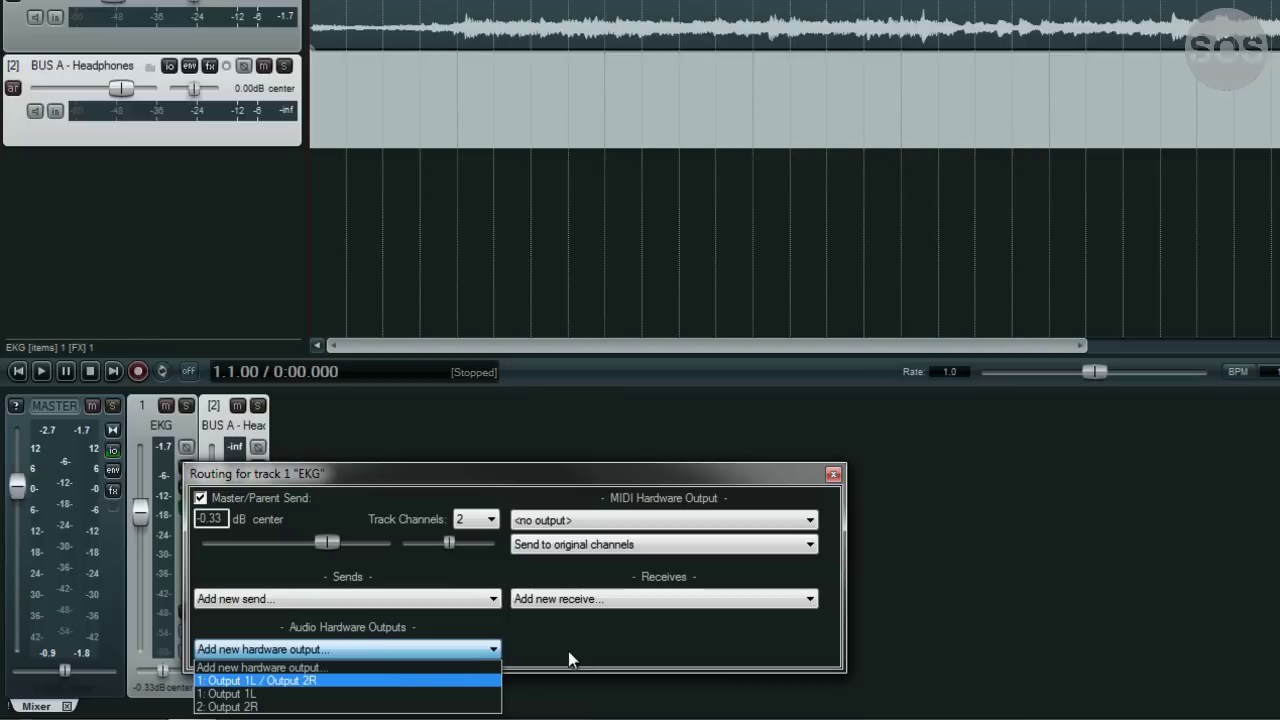
click(601, 640)
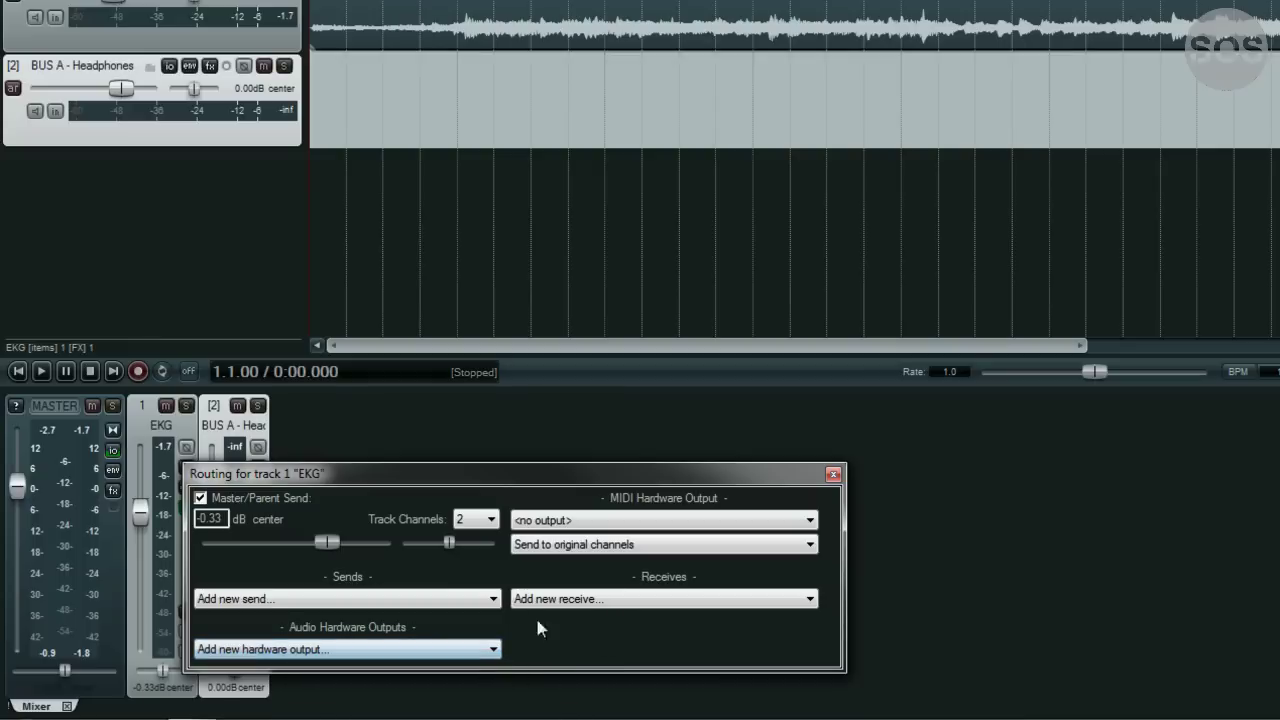
Add a send from EKG to '2: BUS A - Headphones' with its level at 0.00 dB.
click(494, 600)
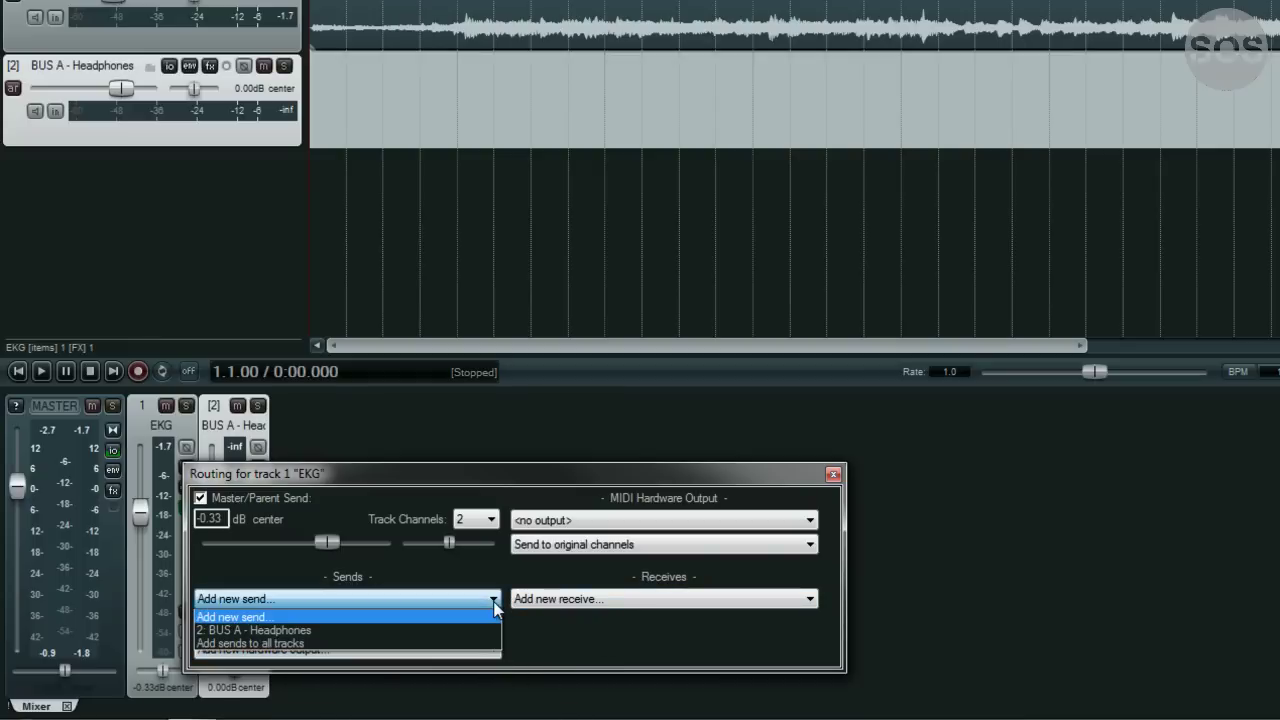
click(433, 632)
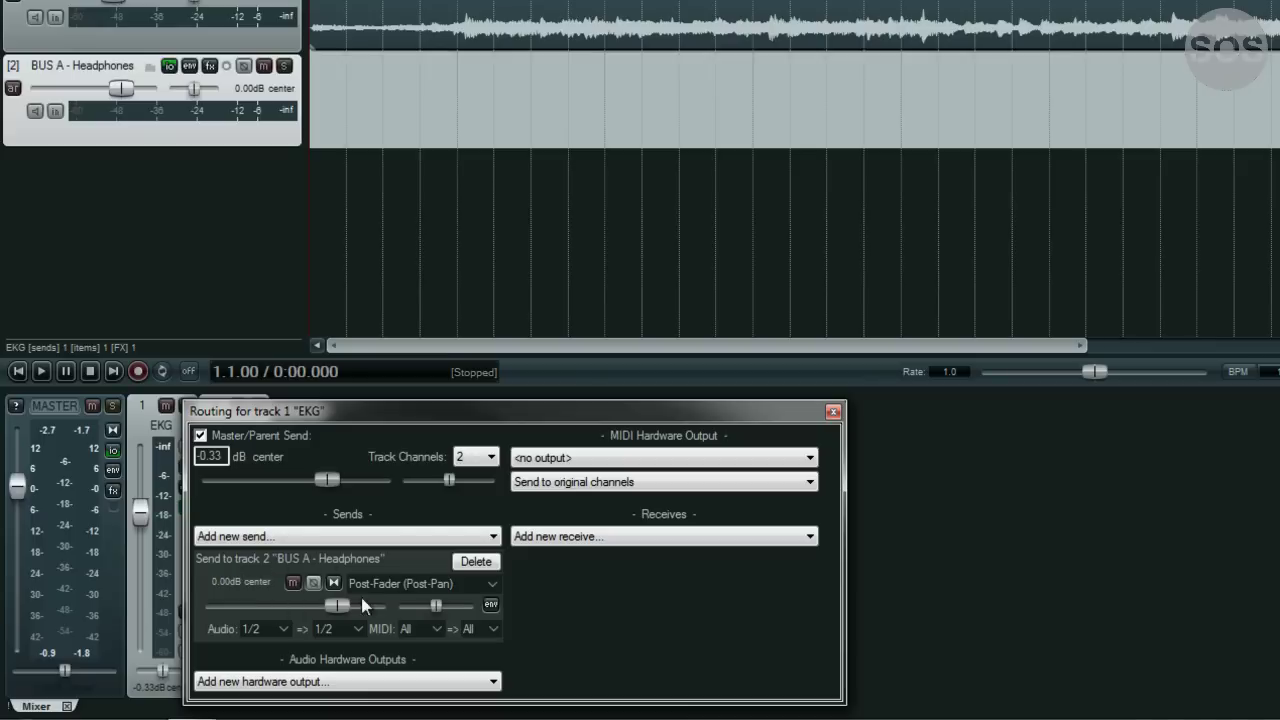
drag(333, 608, 293, 612)
drag(312, 414, 410, 414)
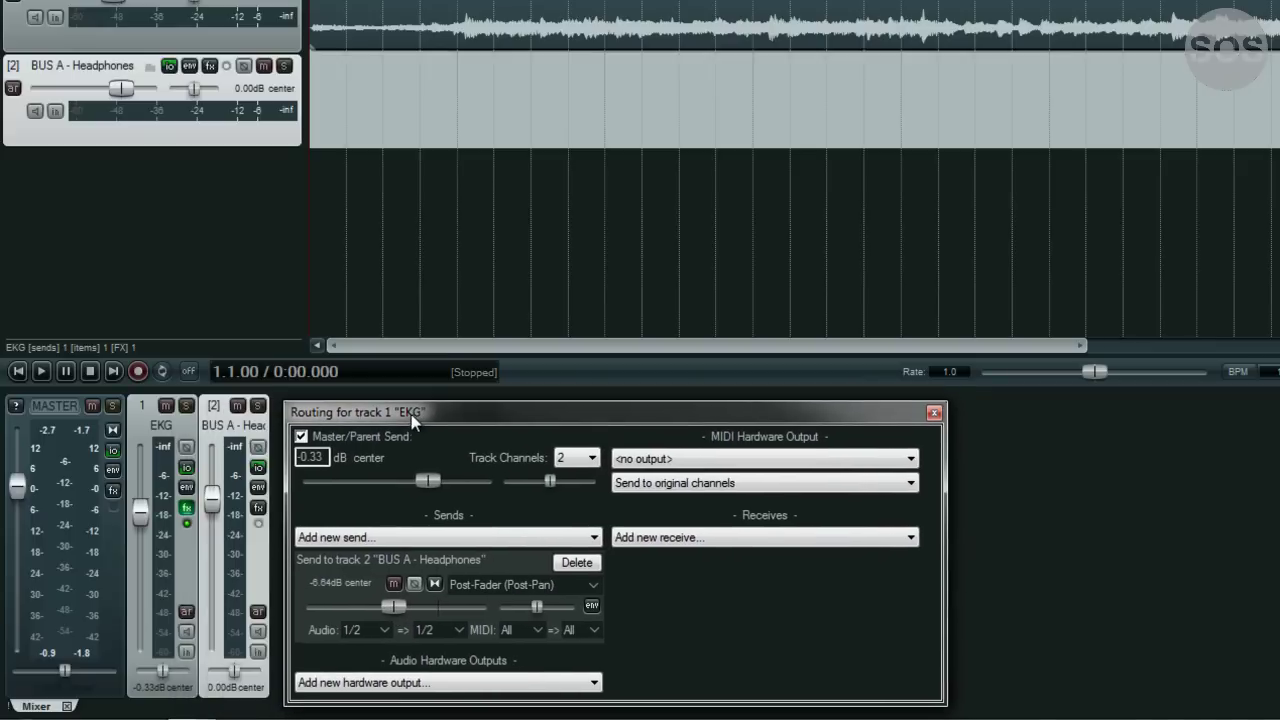
drag(390, 607, 430, 606)
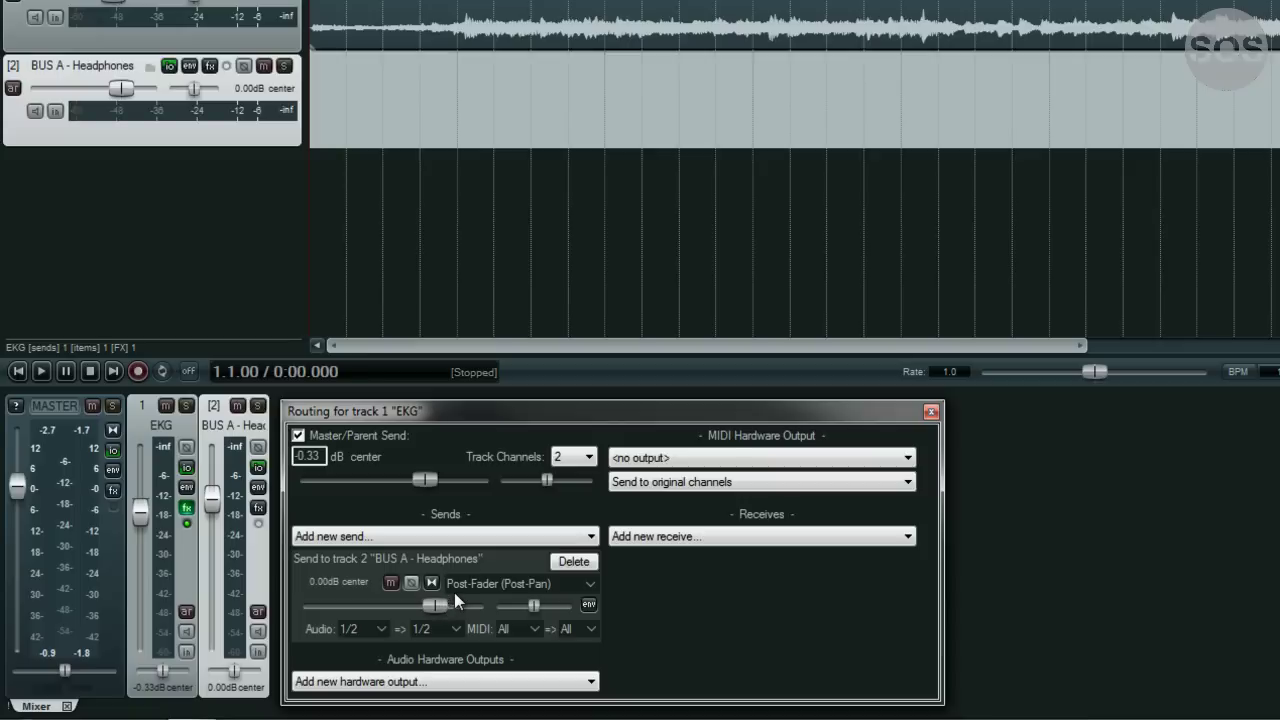
Check the send mode options, keeping the BUS A send at Post-Fader.
click(515, 591)
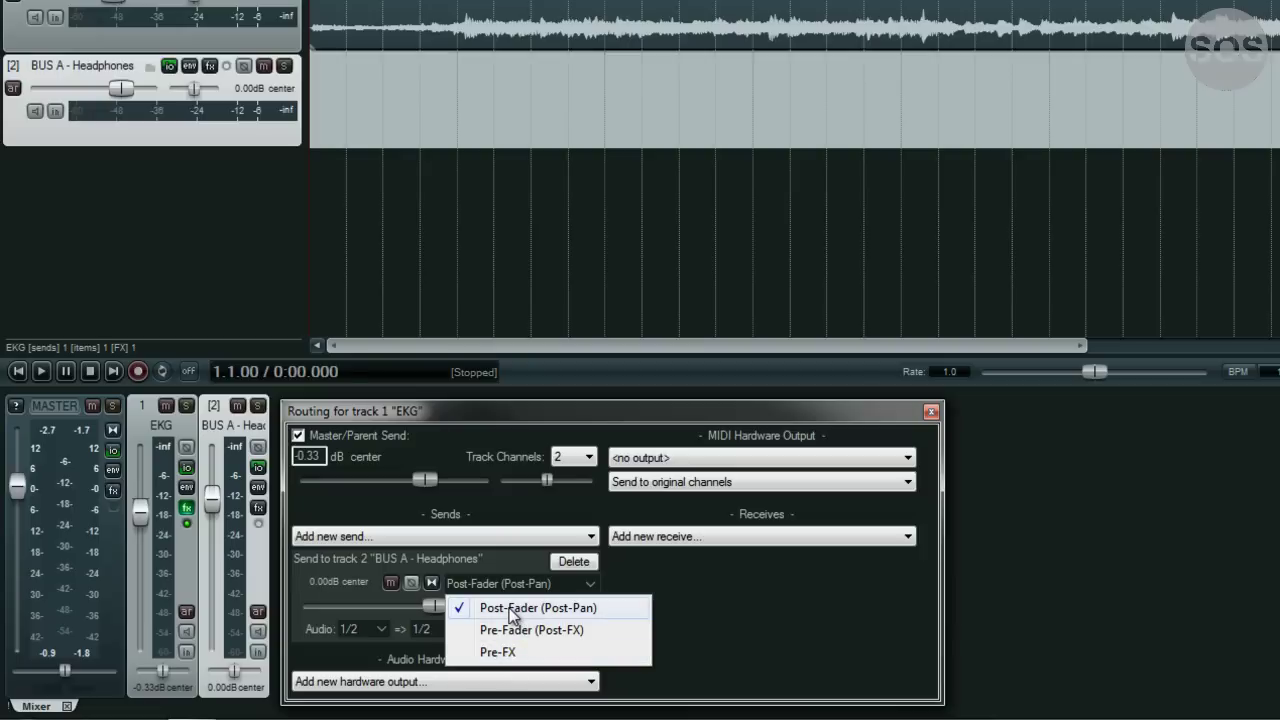
click(508, 609)
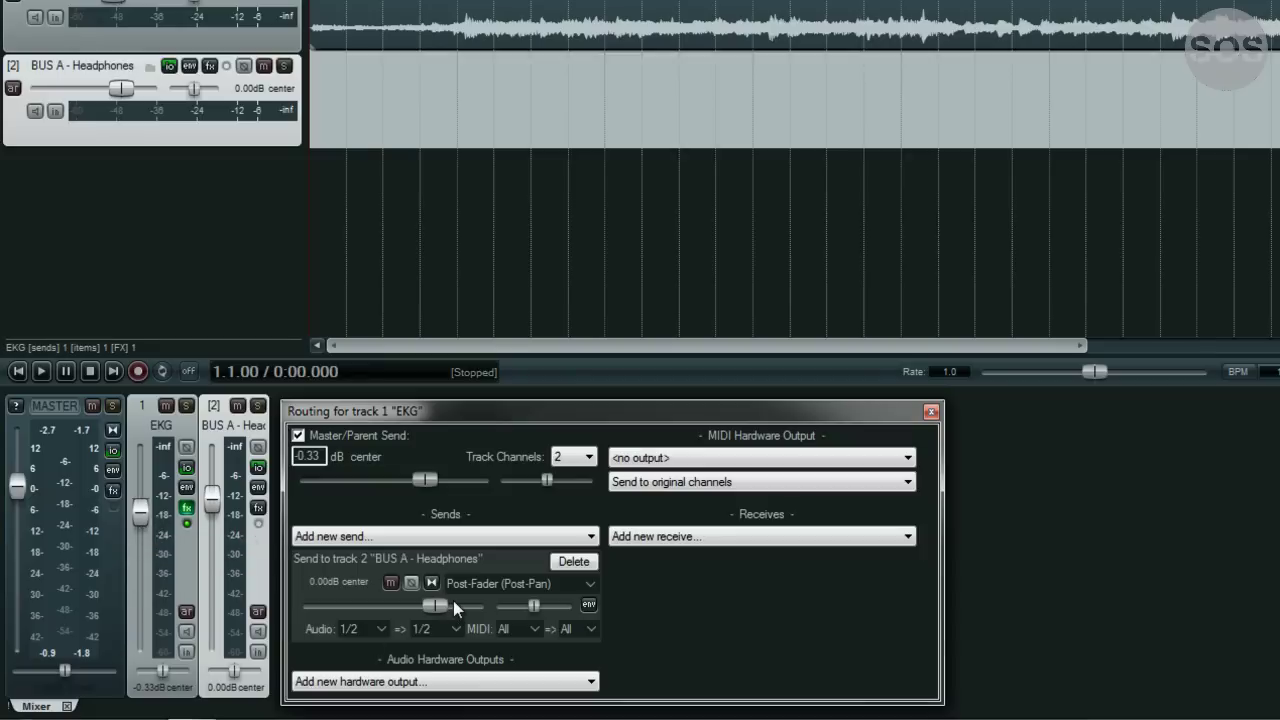
click(931, 412)
mouse_move(212, 499)
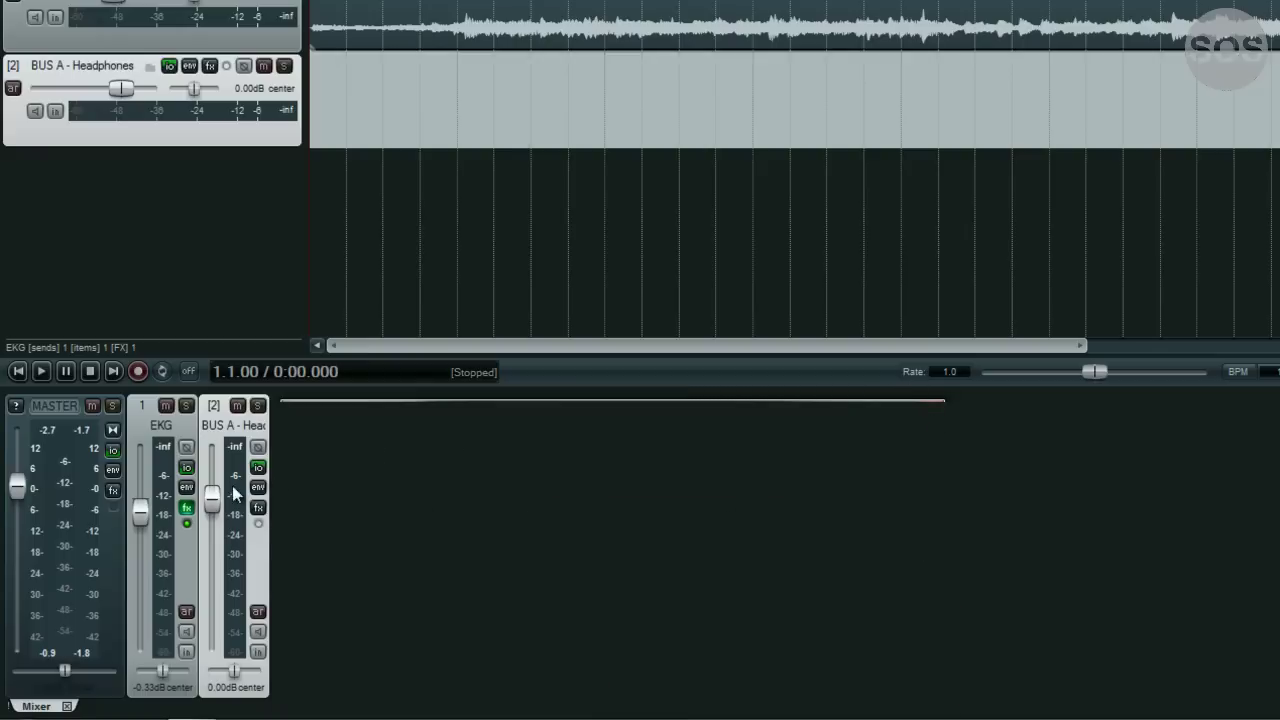
click(258, 406)
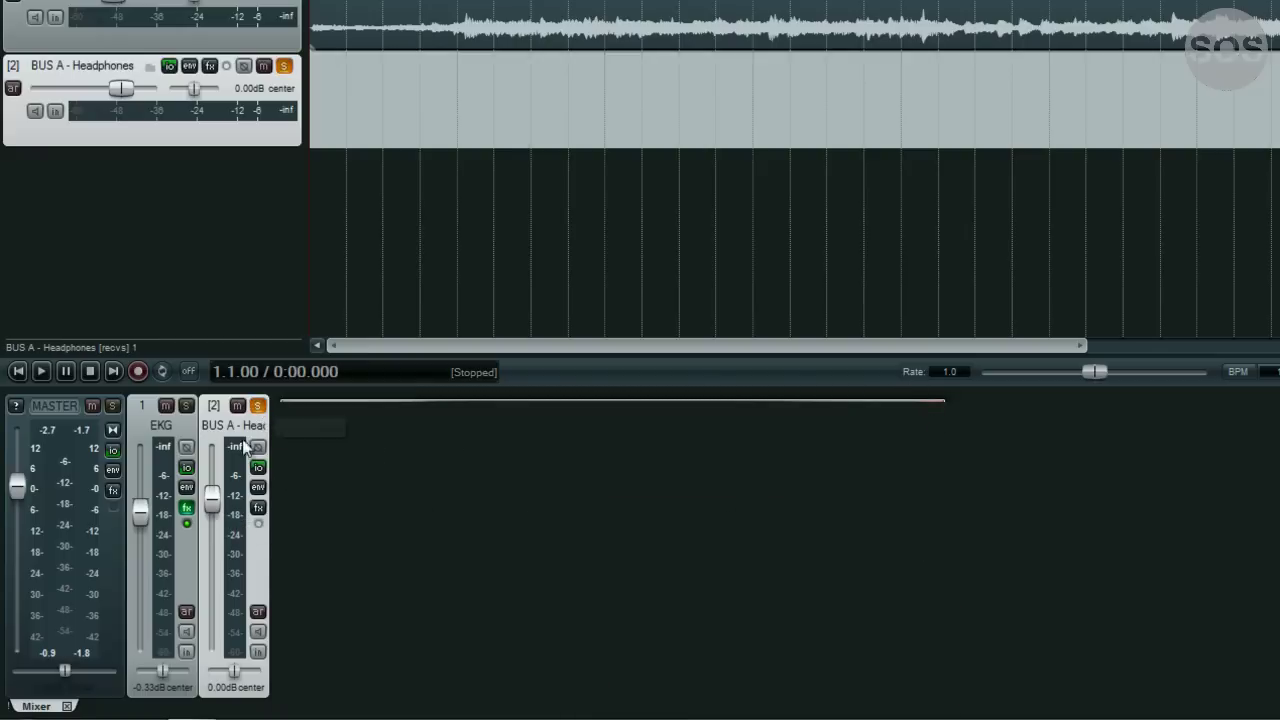
key(space)
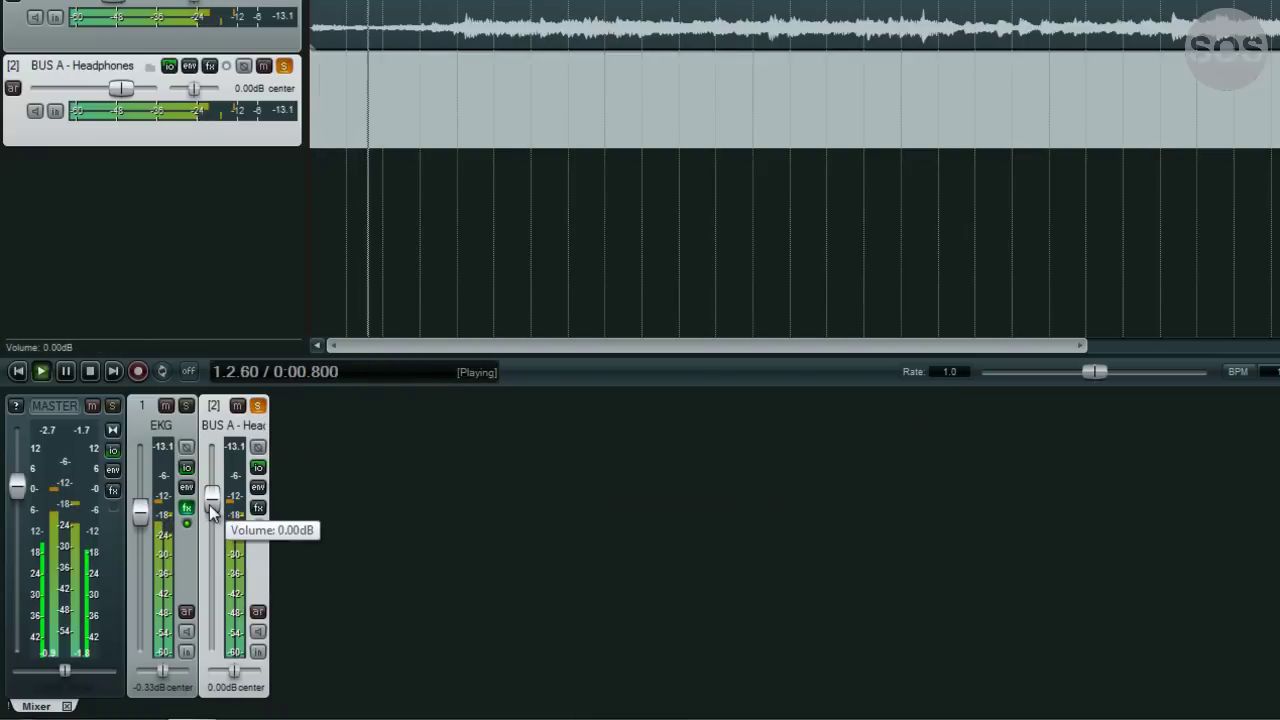
mouse_move(210, 508)
mouse_down()
mouse_move(210, 613)
mouse_move(219, 540)
mouse_move(213, 556)
mouse_up()
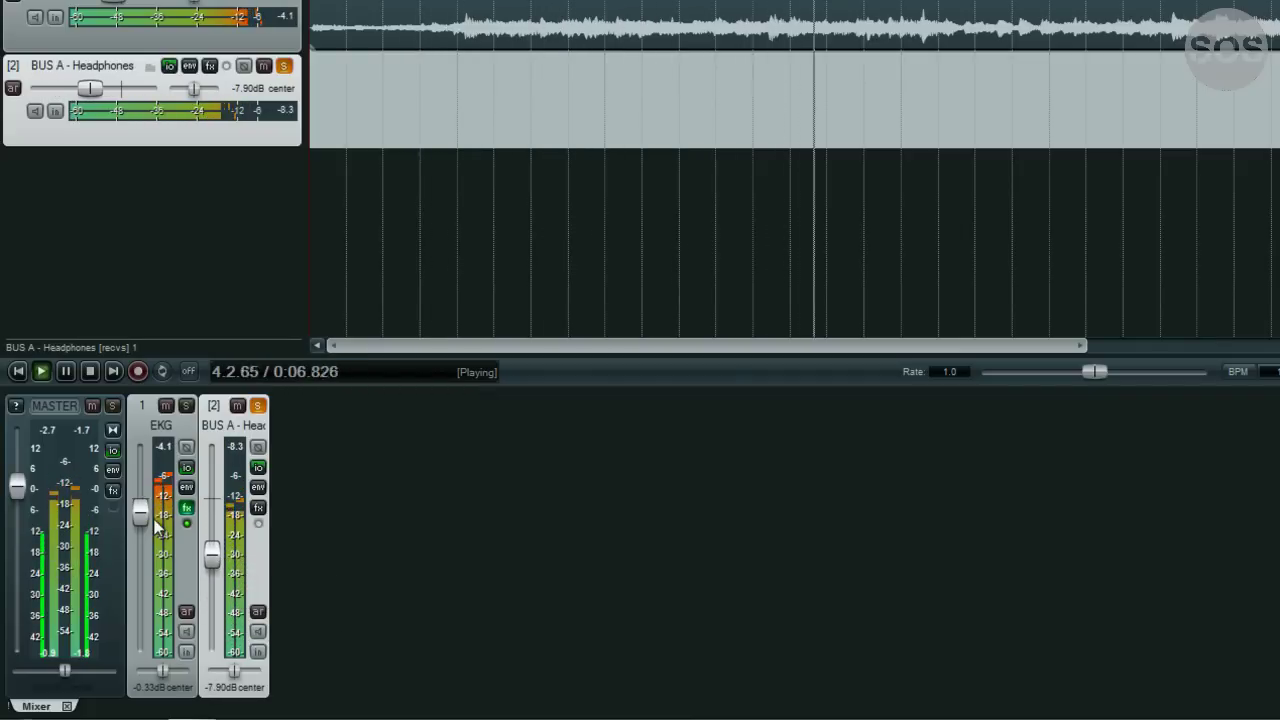
drag(140, 516, 142, 607)
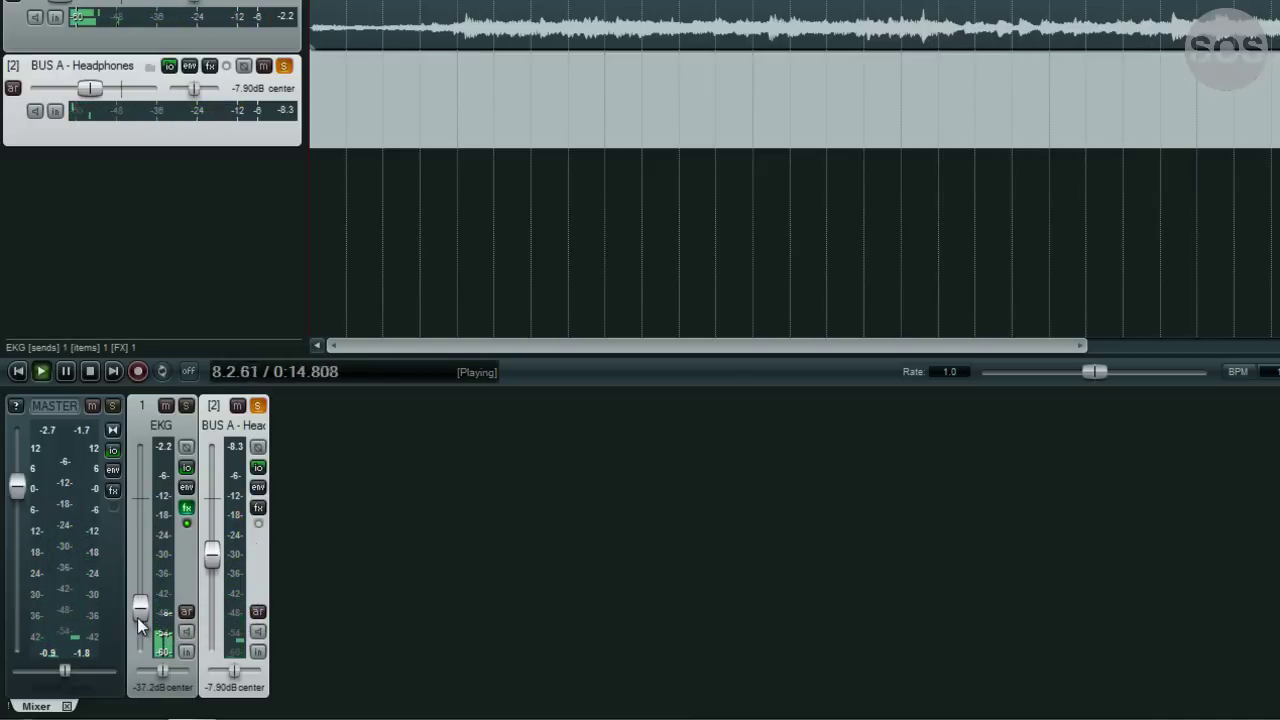
drag(140, 608, 146, 512)
key(space)
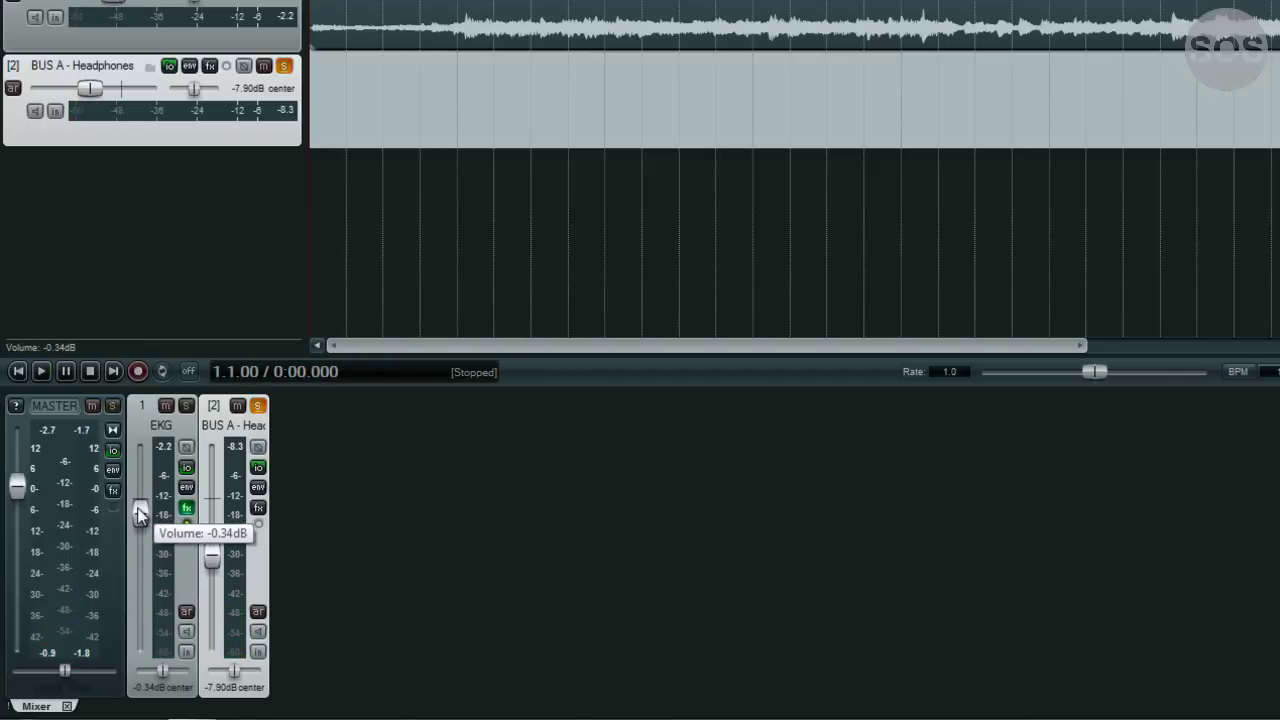
key(space)
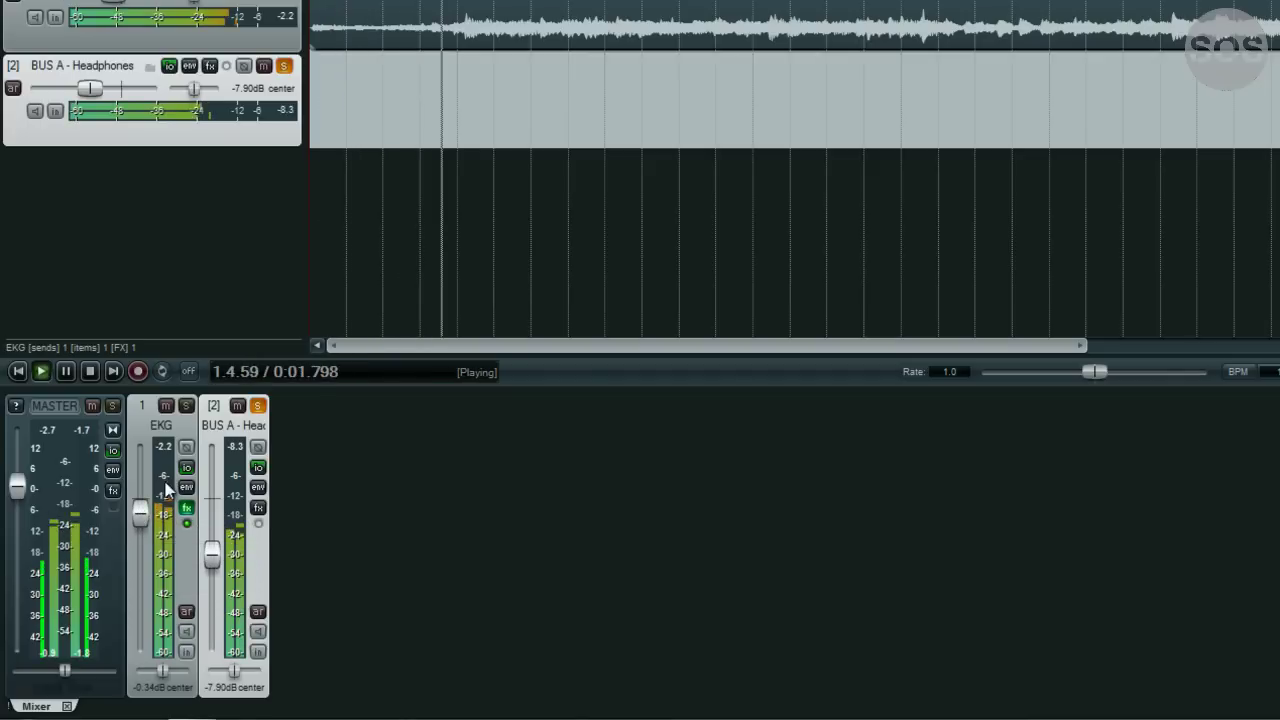
key(space)
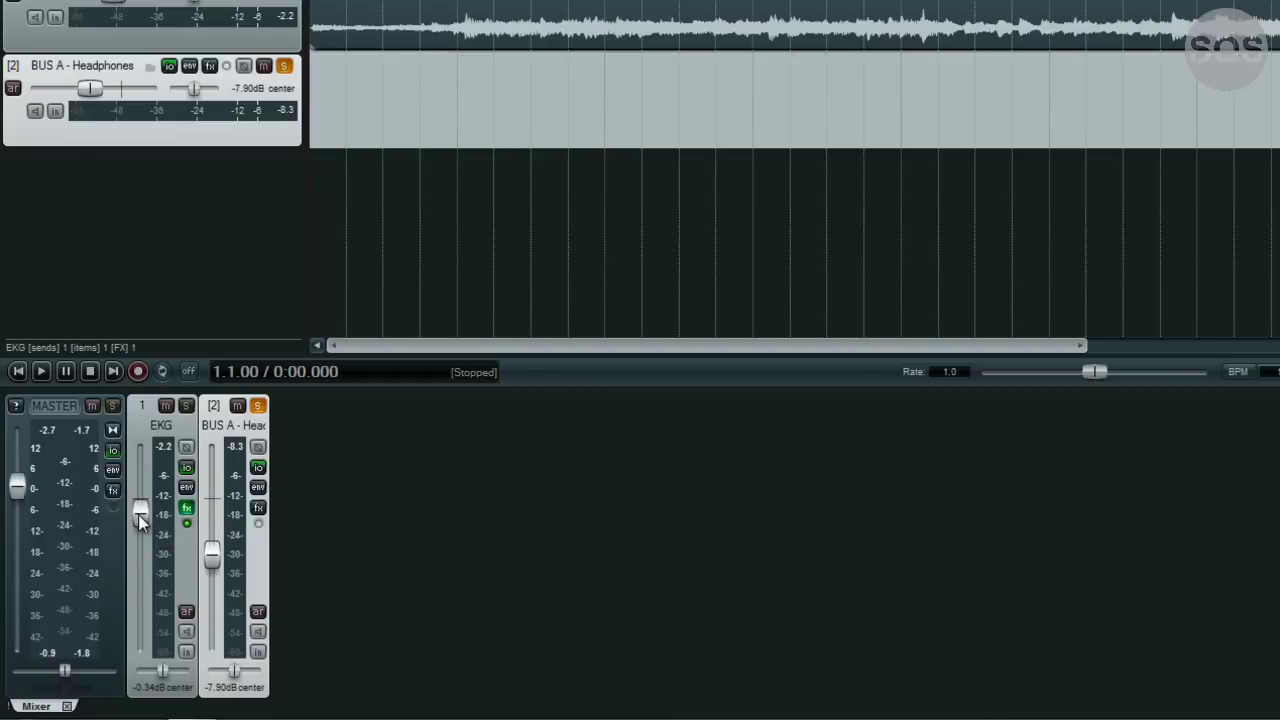
drag(140, 512, 143, 530)
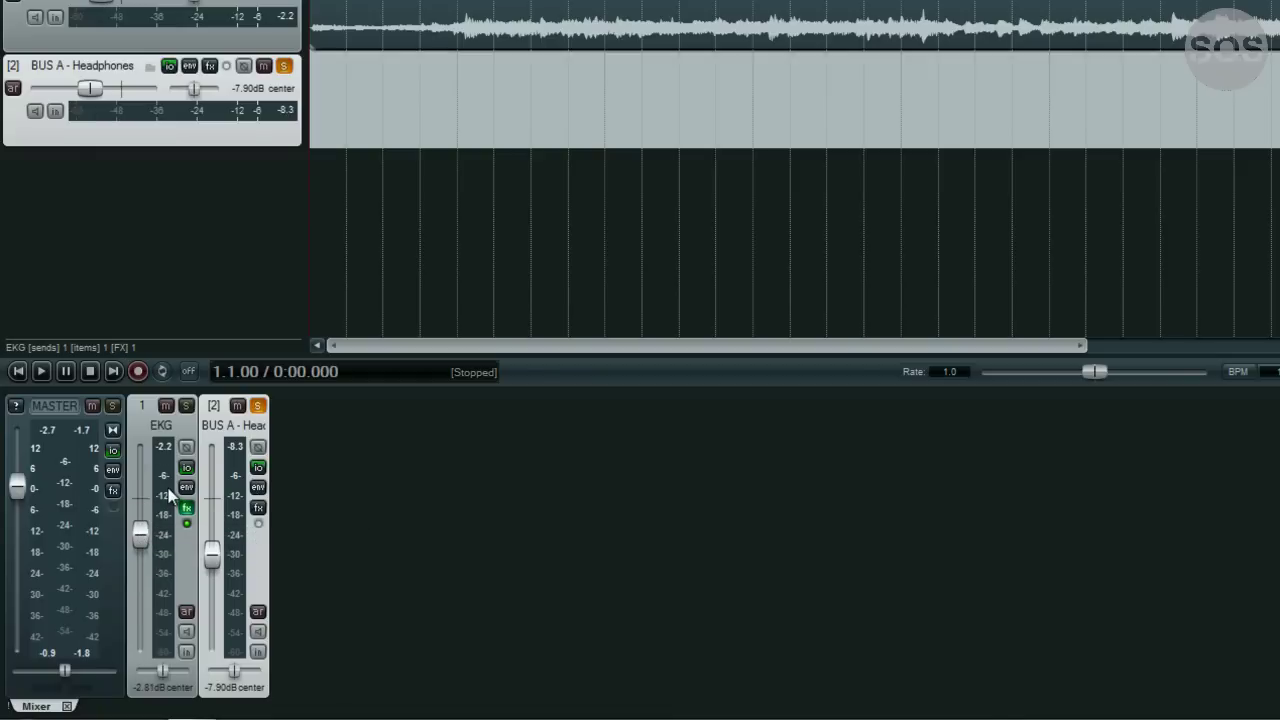
drag(131, 534, 132, 511)
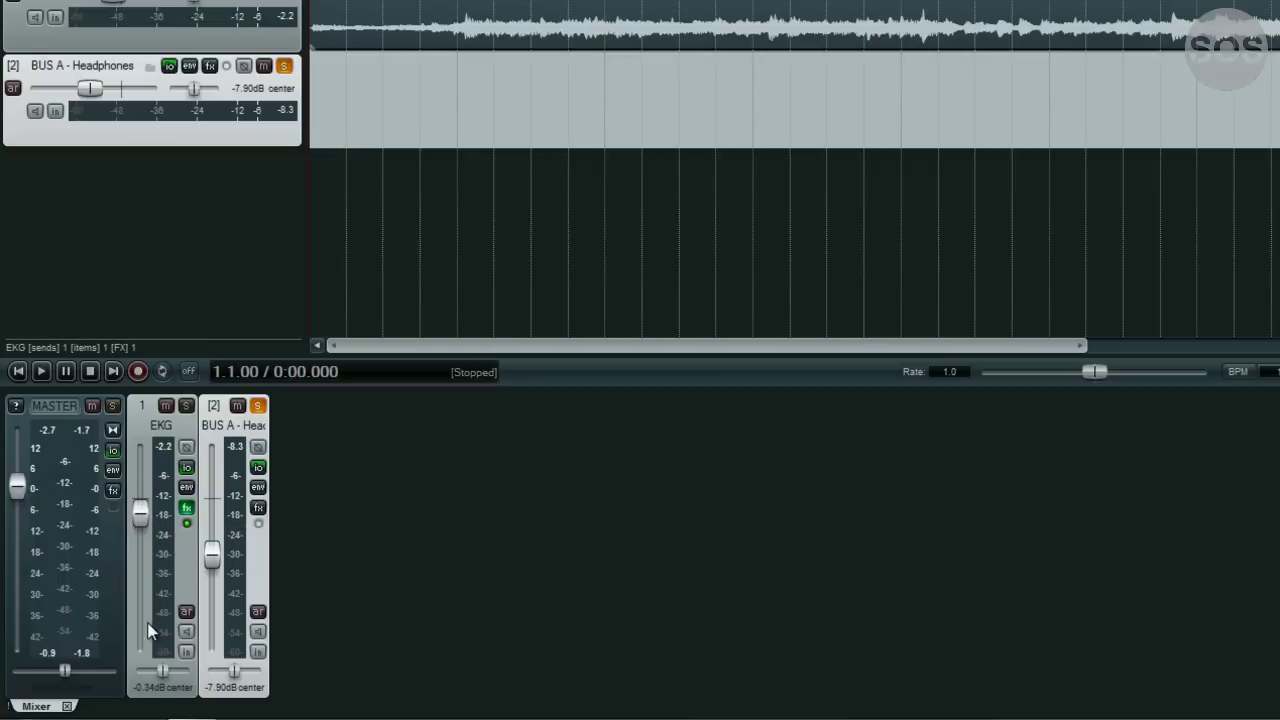
Change the EKG-to-BUS A send mode to Pre-Fader (Post-FX) and close routing.
mouse_move(186, 467)
click(186, 468)
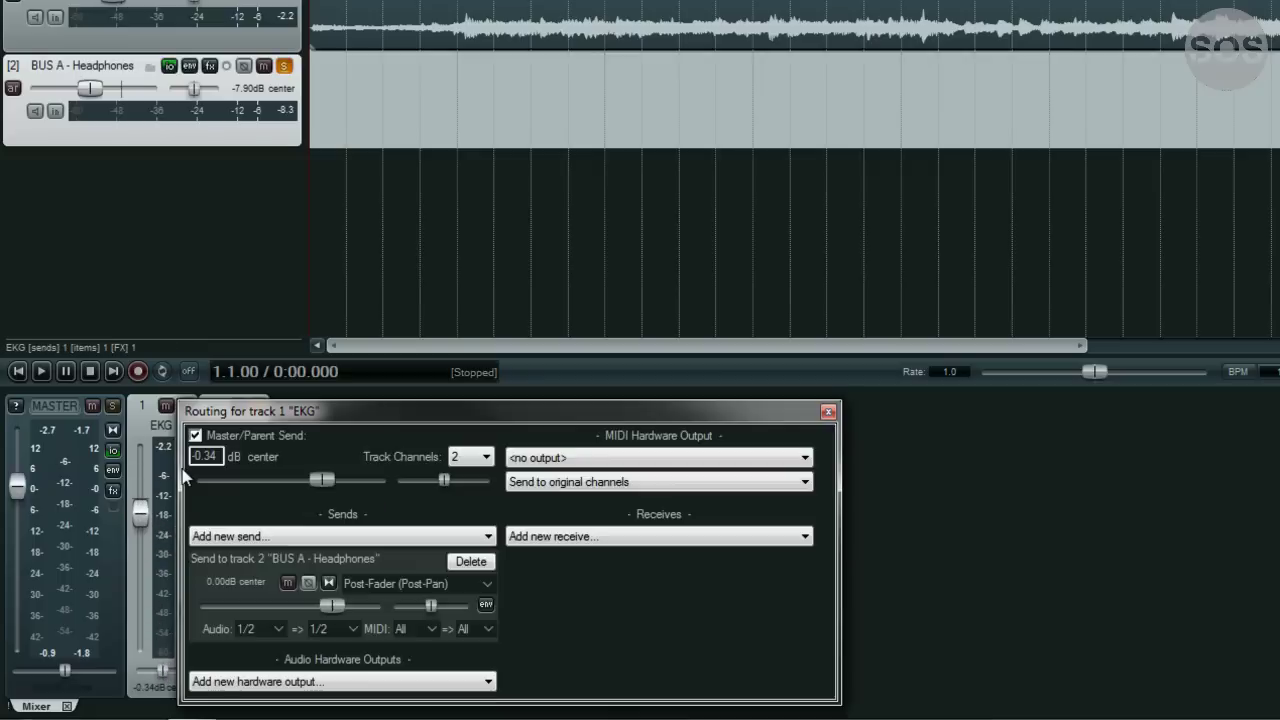
click(487, 586)
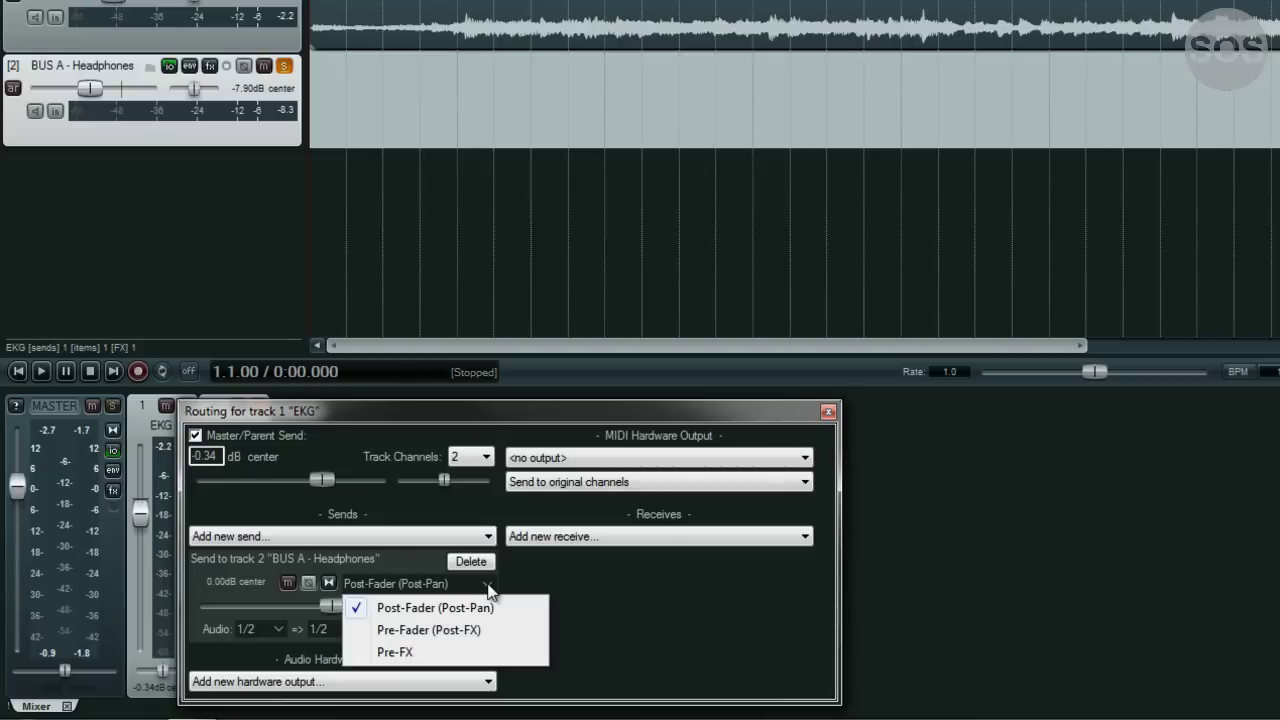
click(432, 636)
click(828, 411)
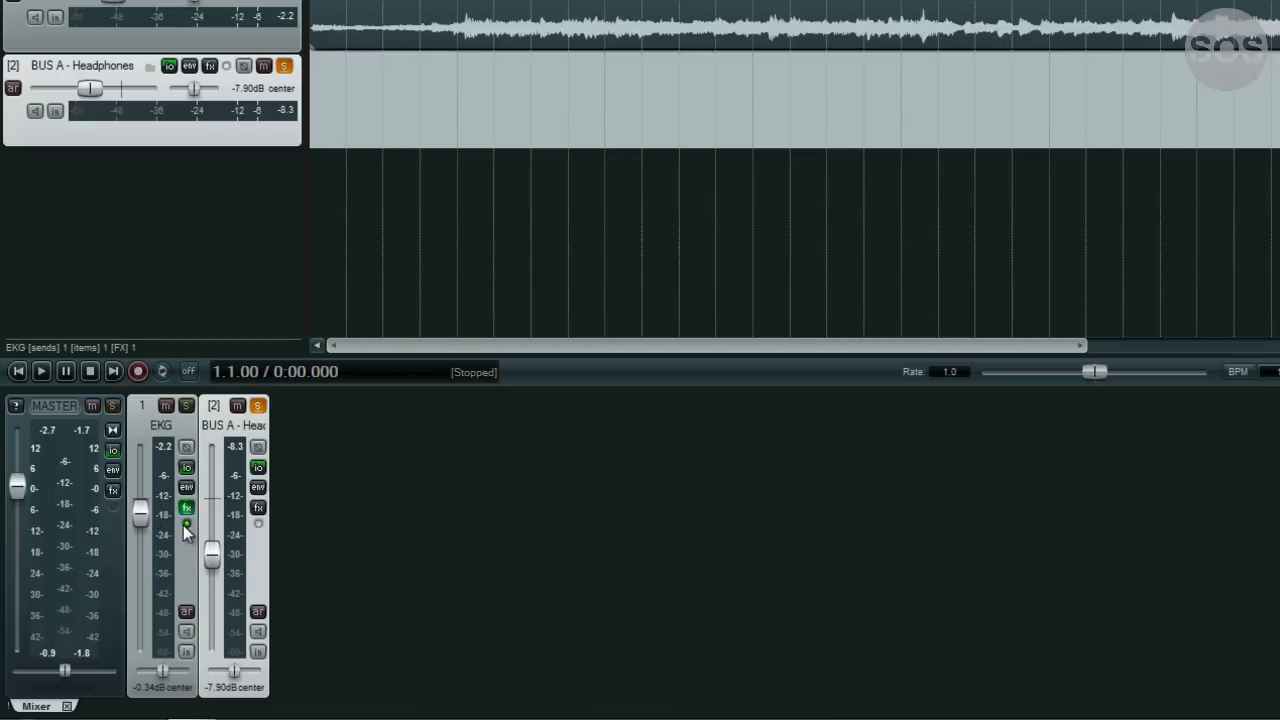
Audition the pre-fader send, then set EKG to -2.81 dB and BUS A to -0.96 dB.
key(space)
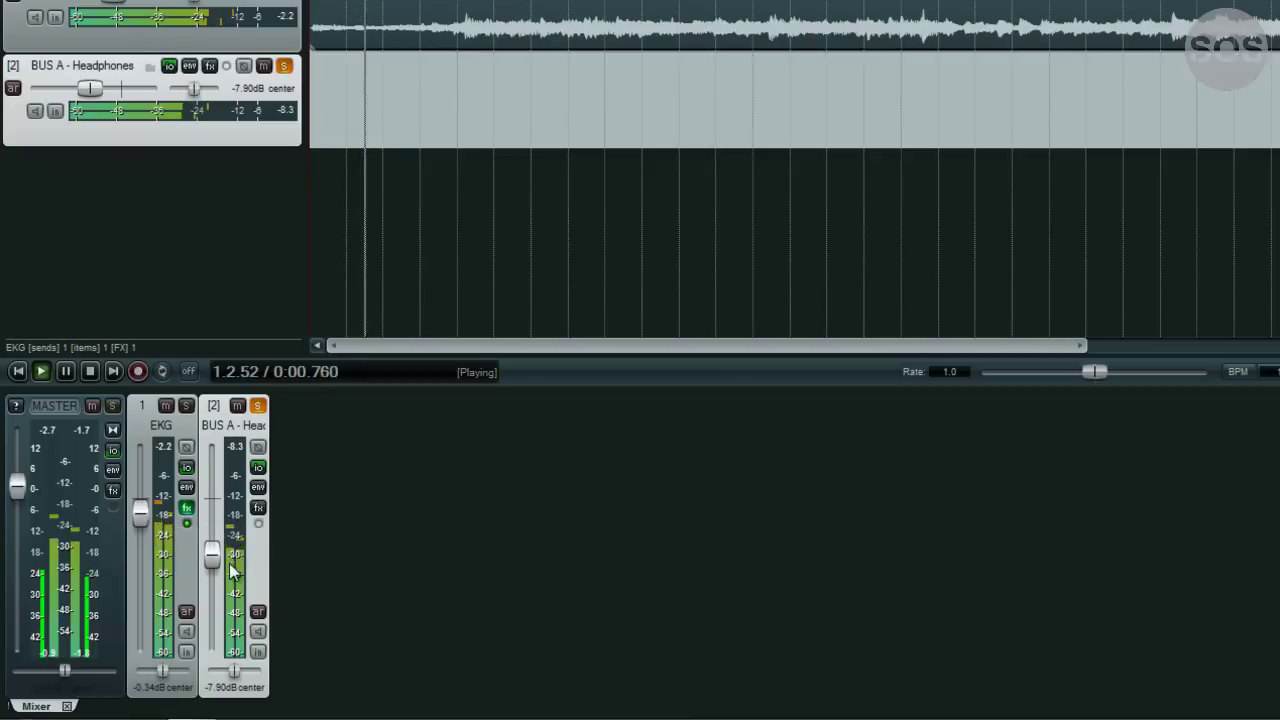
drag(140, 513, 141, 580)
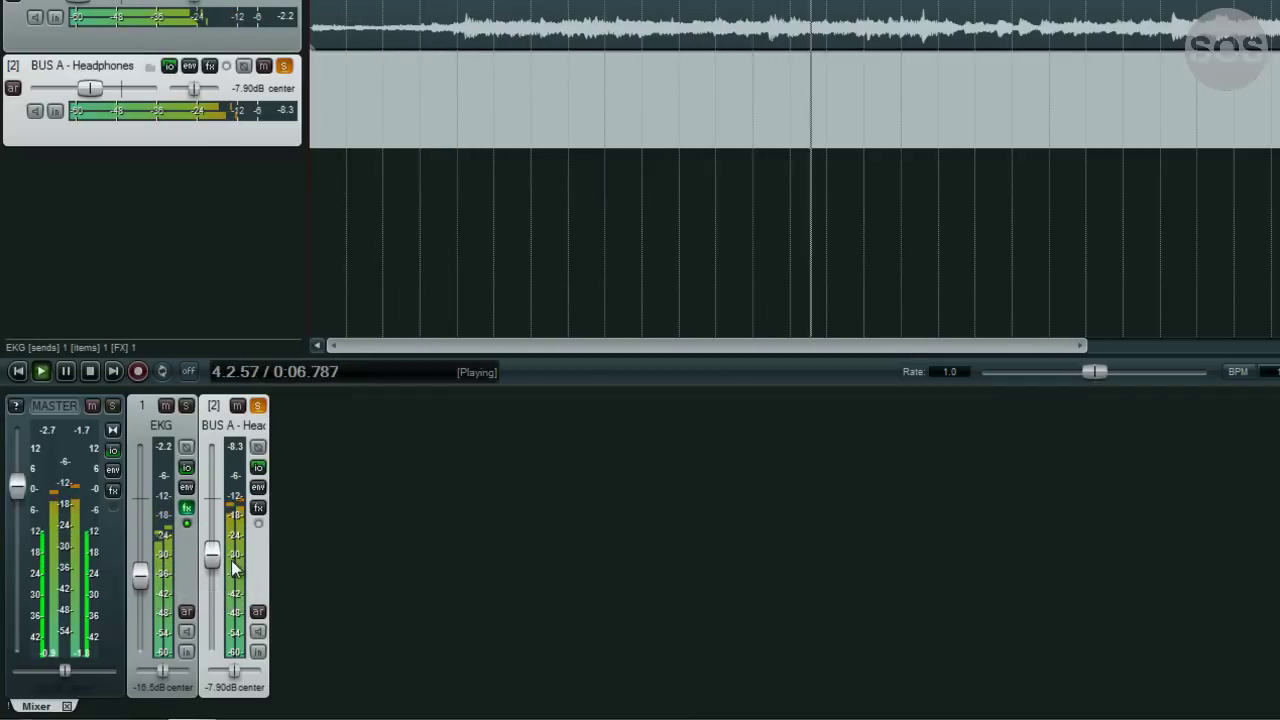
mouse_move(211, 553)
mouse_down()
mouse_move(213, 585)
mouse_move(211, 570)
mouse_move(137, 650)
mouse_up()
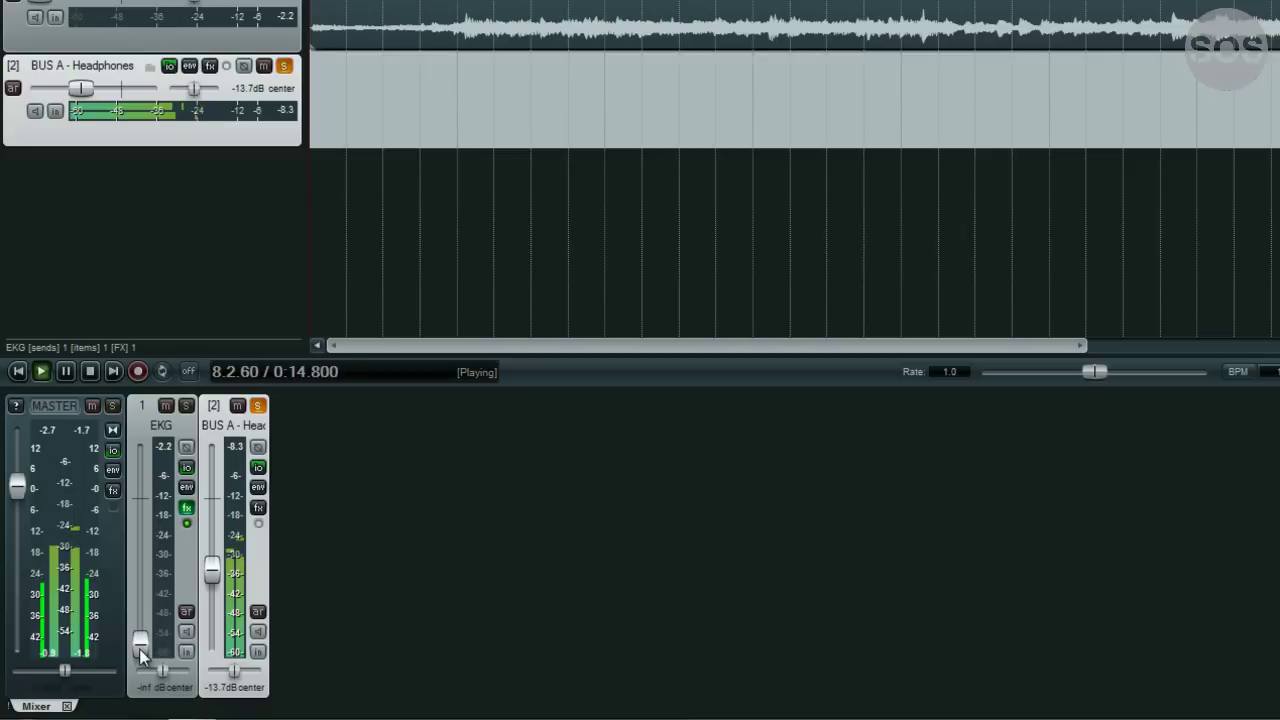
key(space)
mouse_move(138, 648)
mouse_down()
mouse_move(143, 515)
mouse_move(148, 545)
mouse_up()
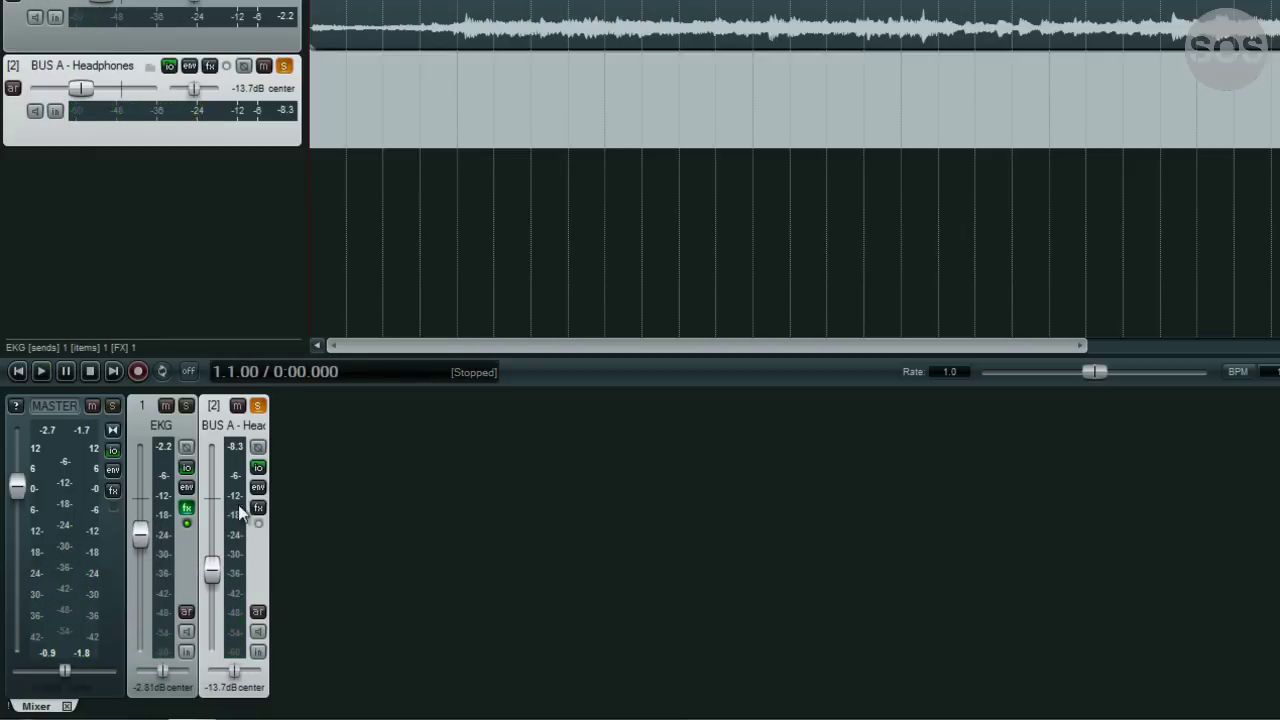
drag(209, 572, 210, 527)
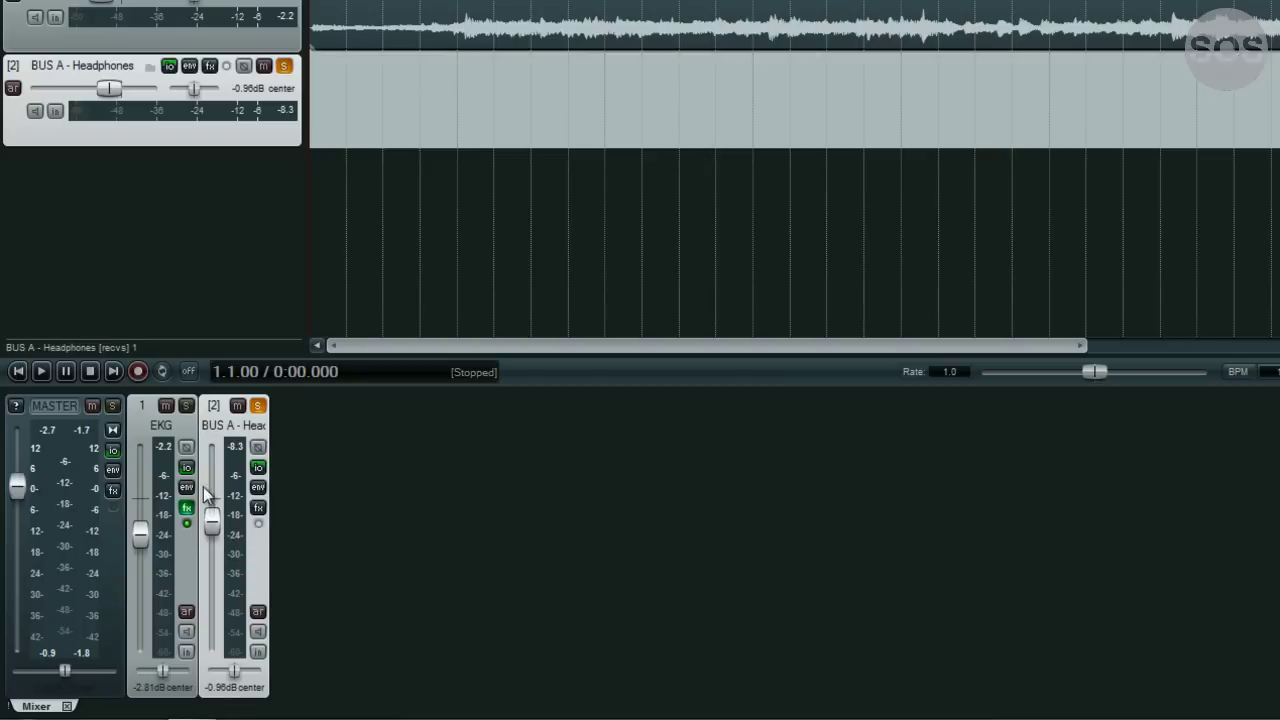
mouse_move(211, 570)
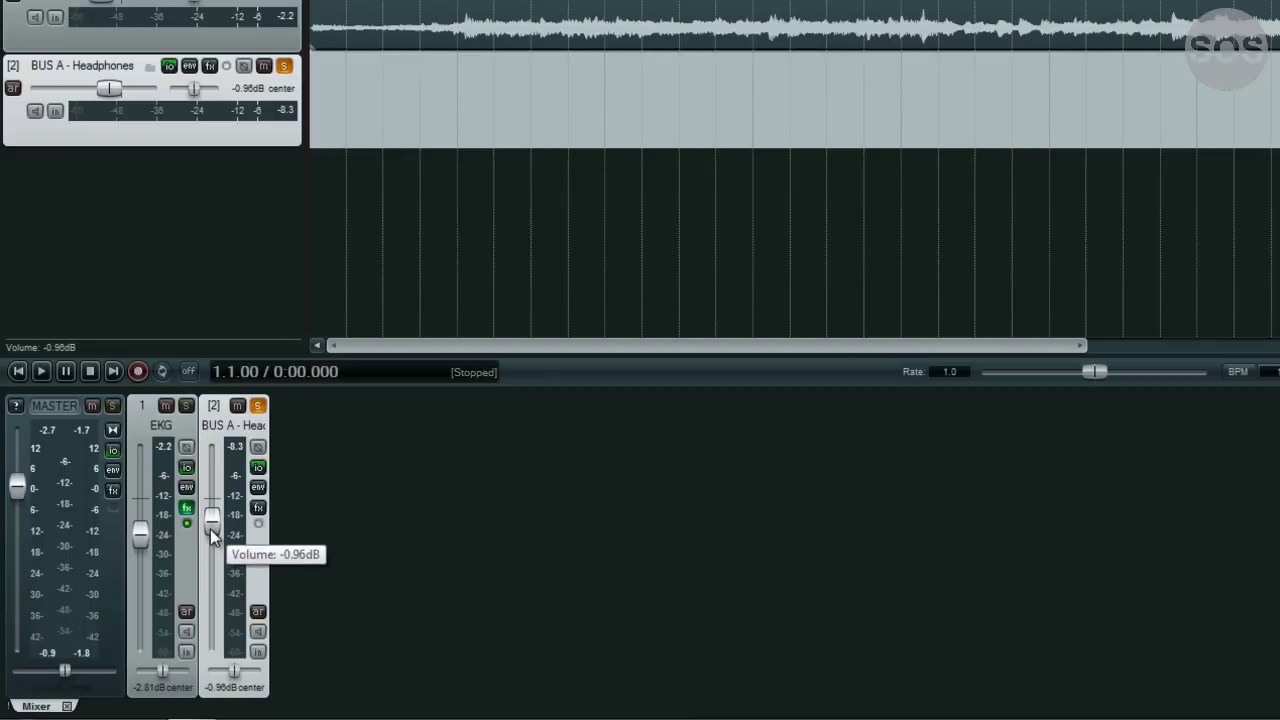
Switch the EKG send to BUS A - Headphones to Pre-FX mode.
click(186, 468)
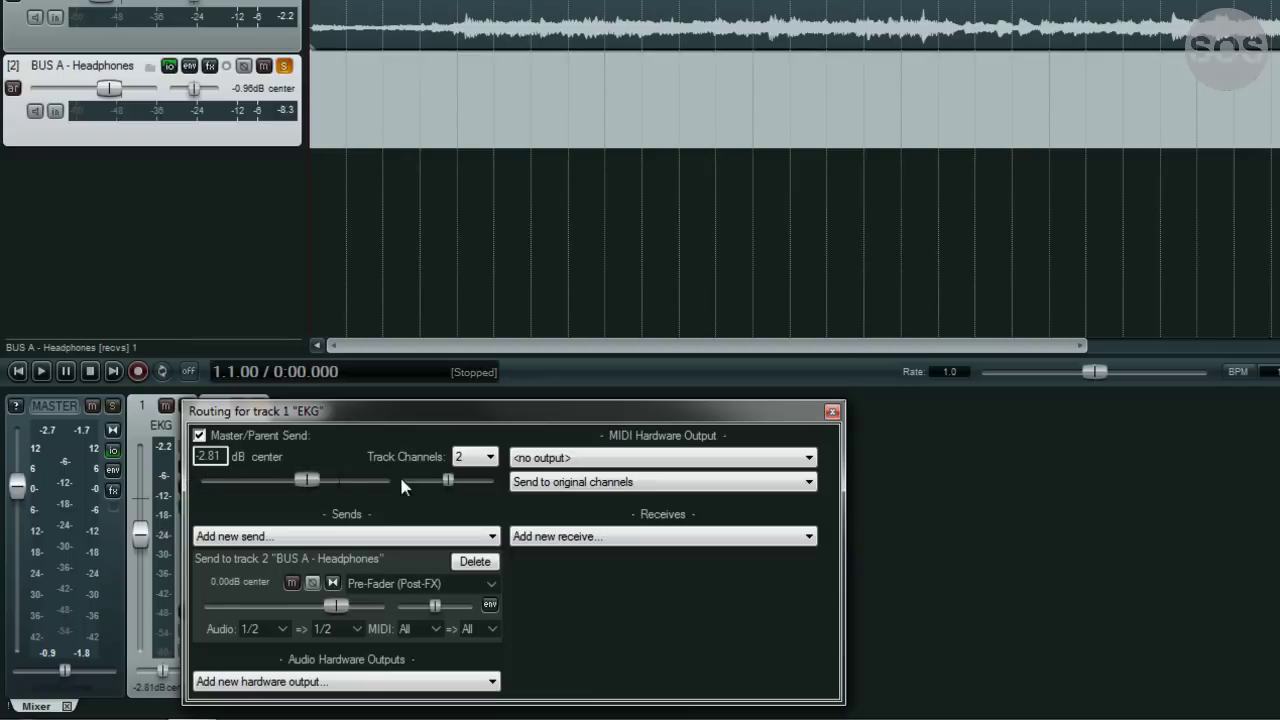
click(490, 588)
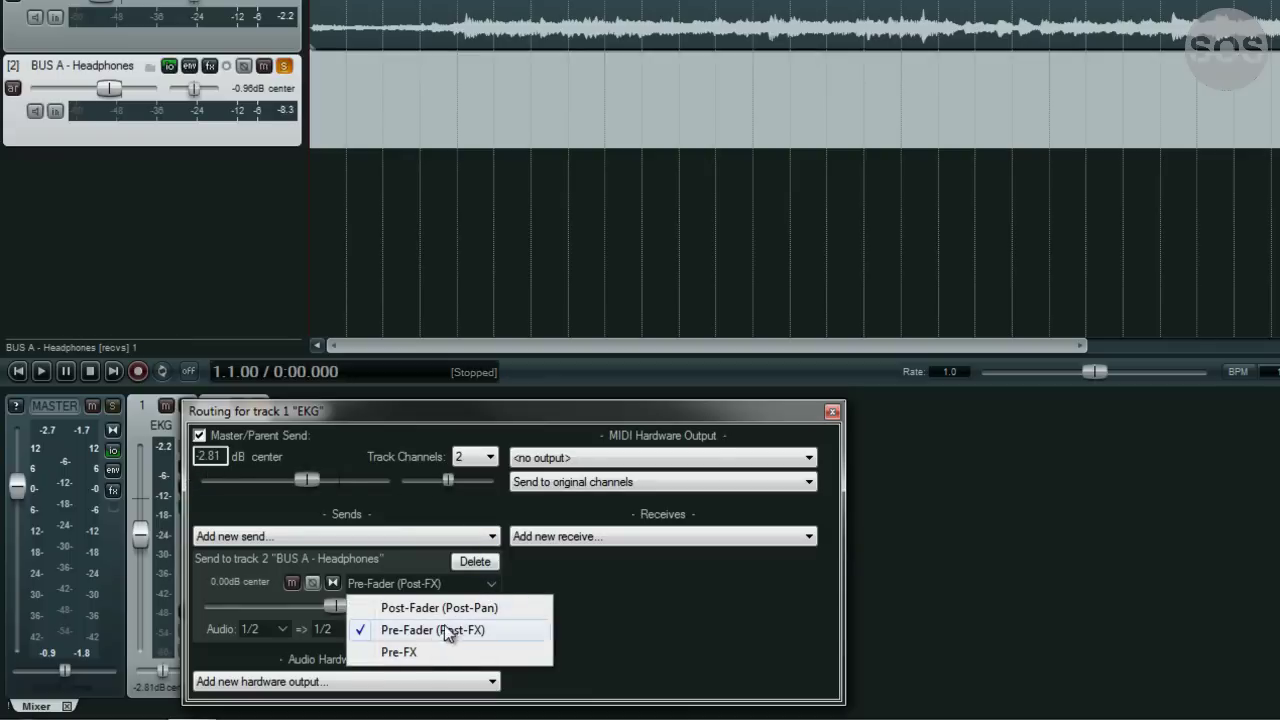
click(422, 652)
click(831, 411)
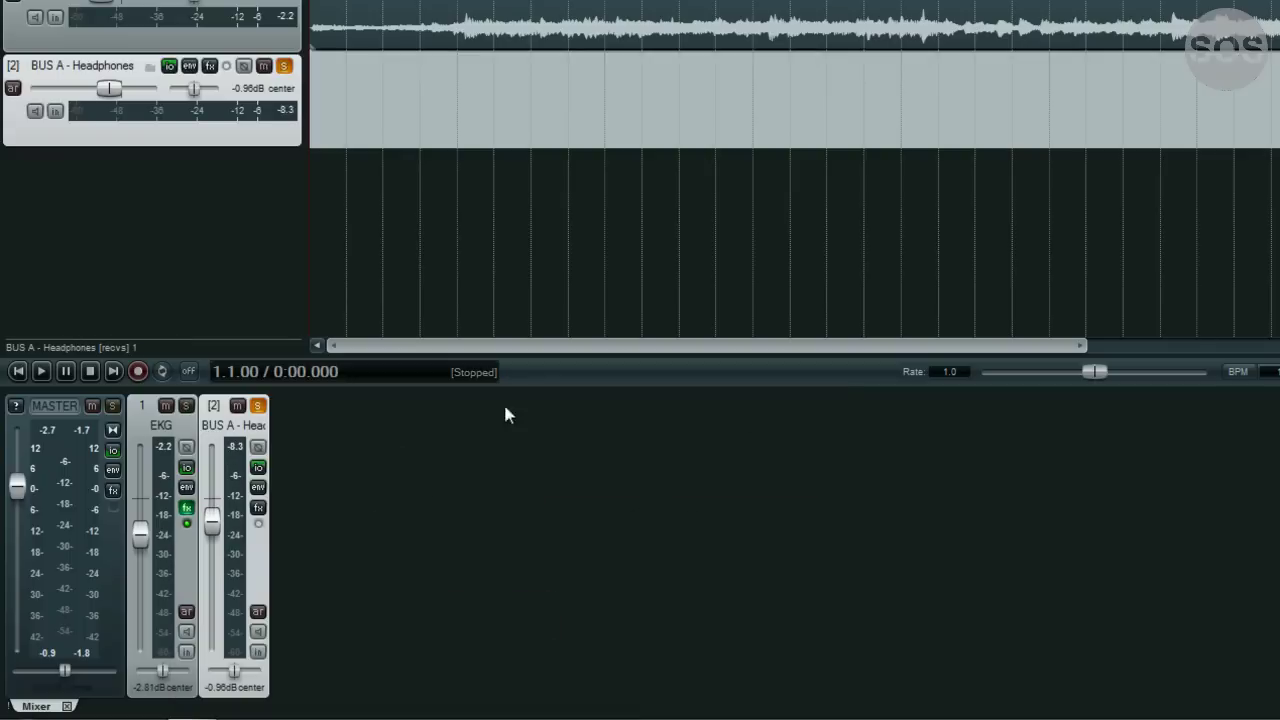
Play and pull the BUS A - Headphones fader down to -17.1 dB.
drag(212, 528, 210, 540)
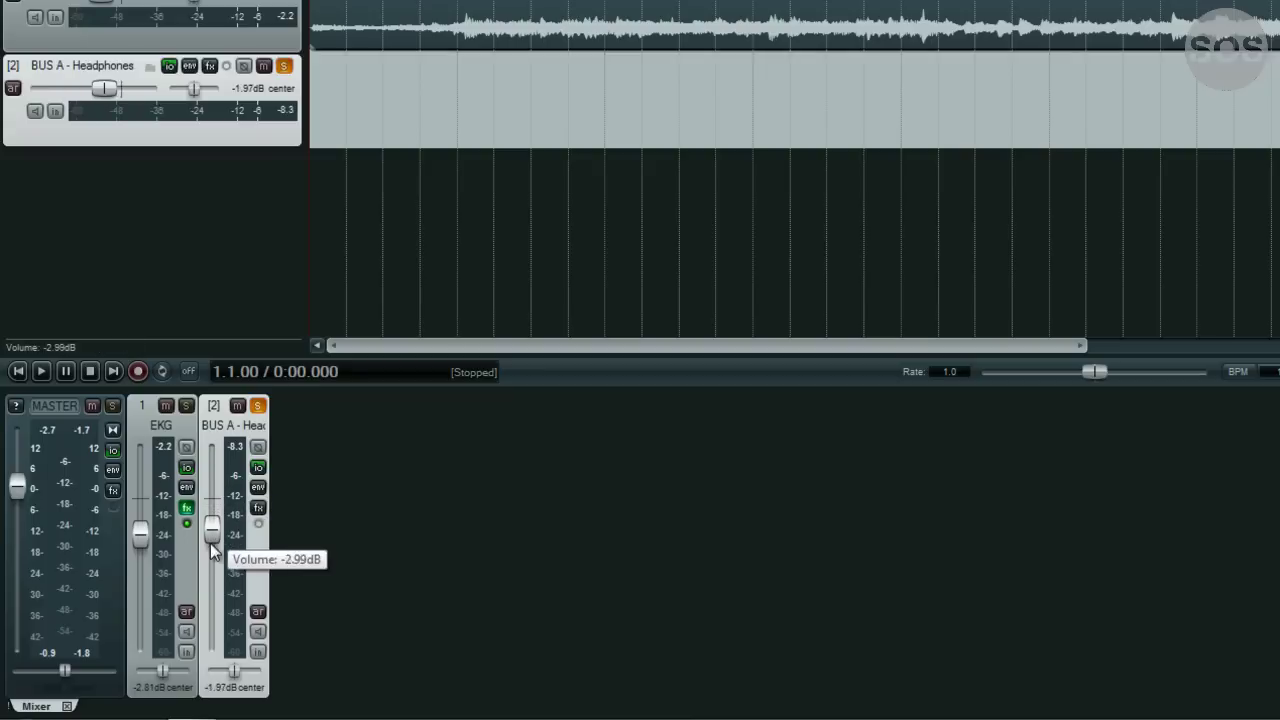
key(space)
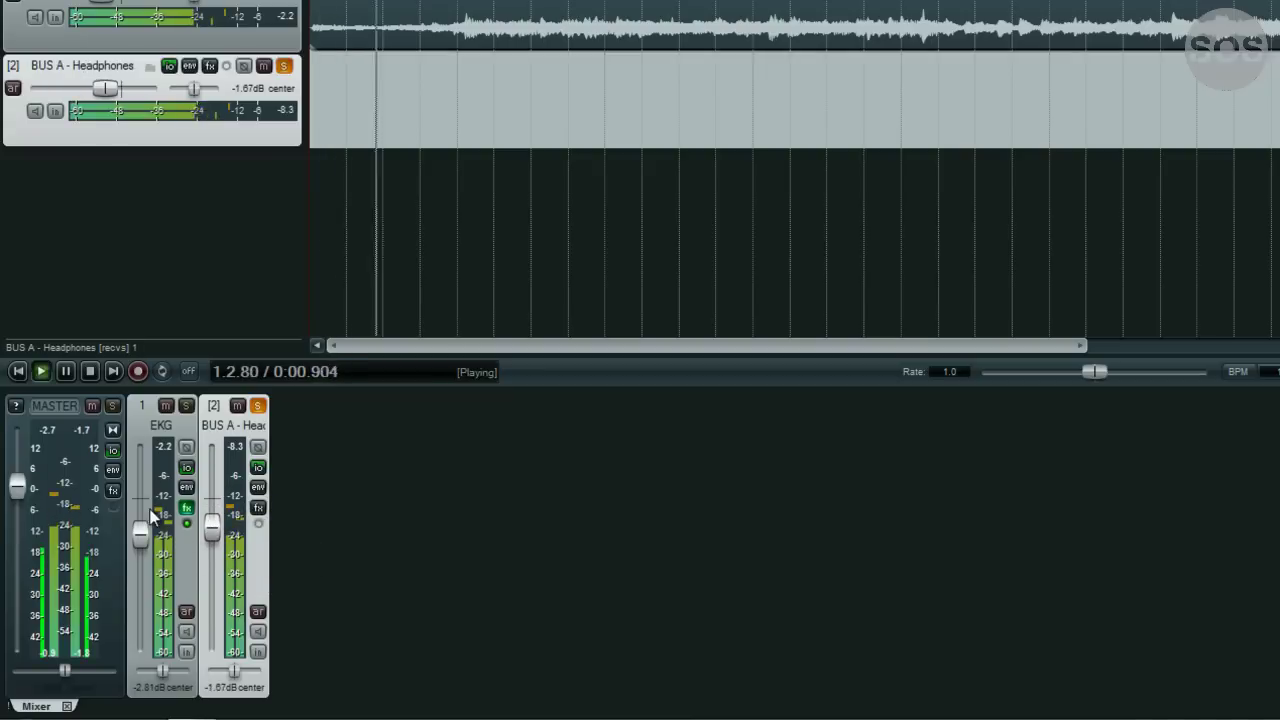
drag(212, 528, 216, 592)
Solo EKG, unsolo BUS A - Headphones, and listen to EKG alone.
key(space)
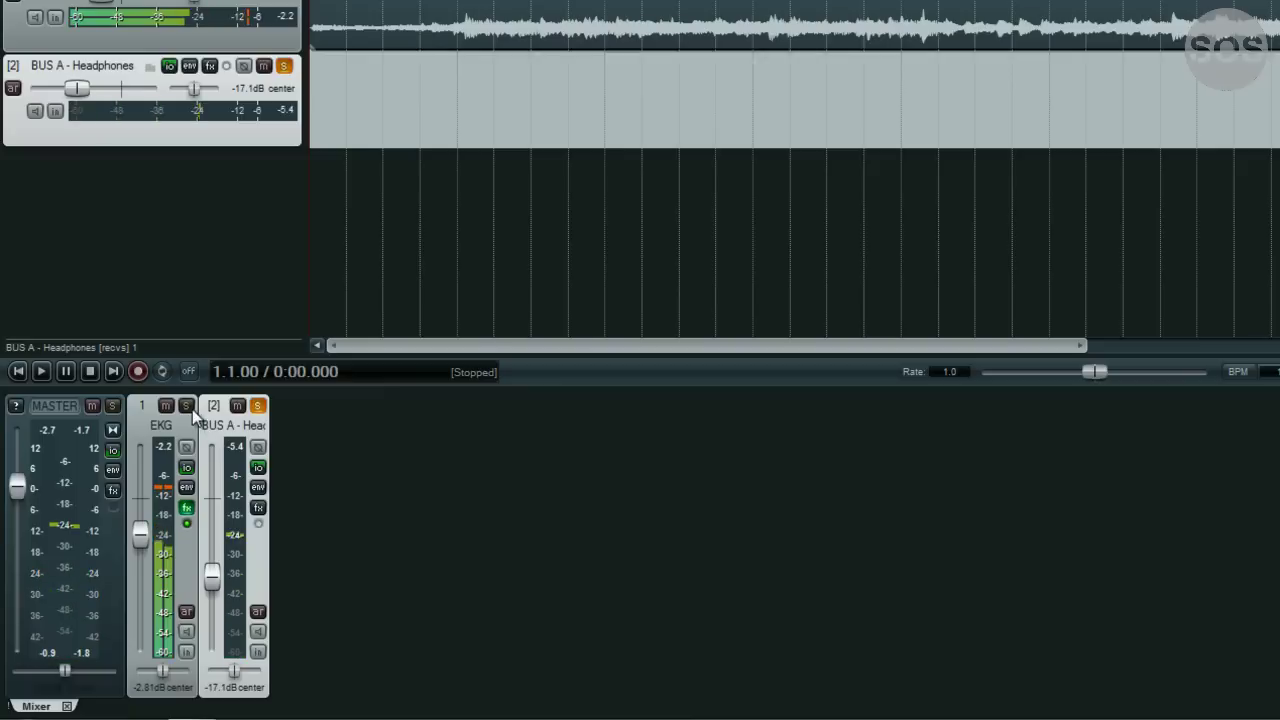
click(186, 405)
click(257, 405)
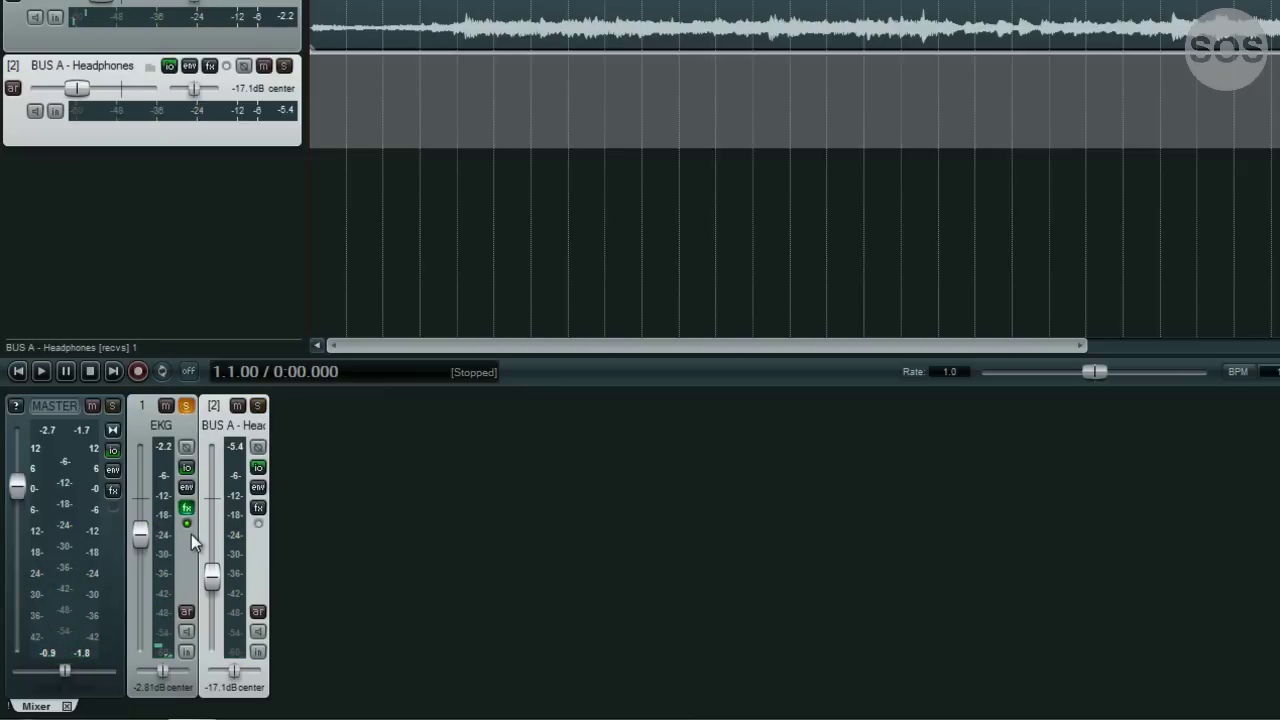
key(space)
key(space)
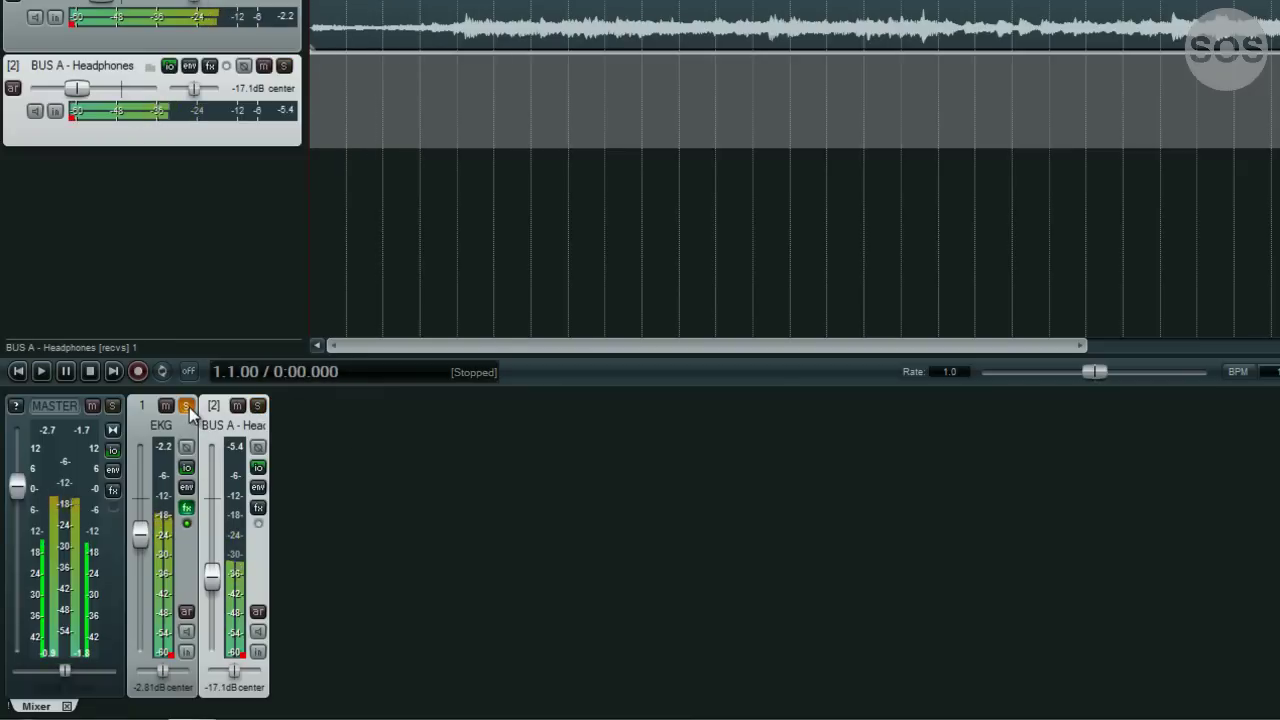
Re-solo BUS A instead of EKG and set its level to -18.6 dB during playback.
click(187, 405)
click(257, 406)
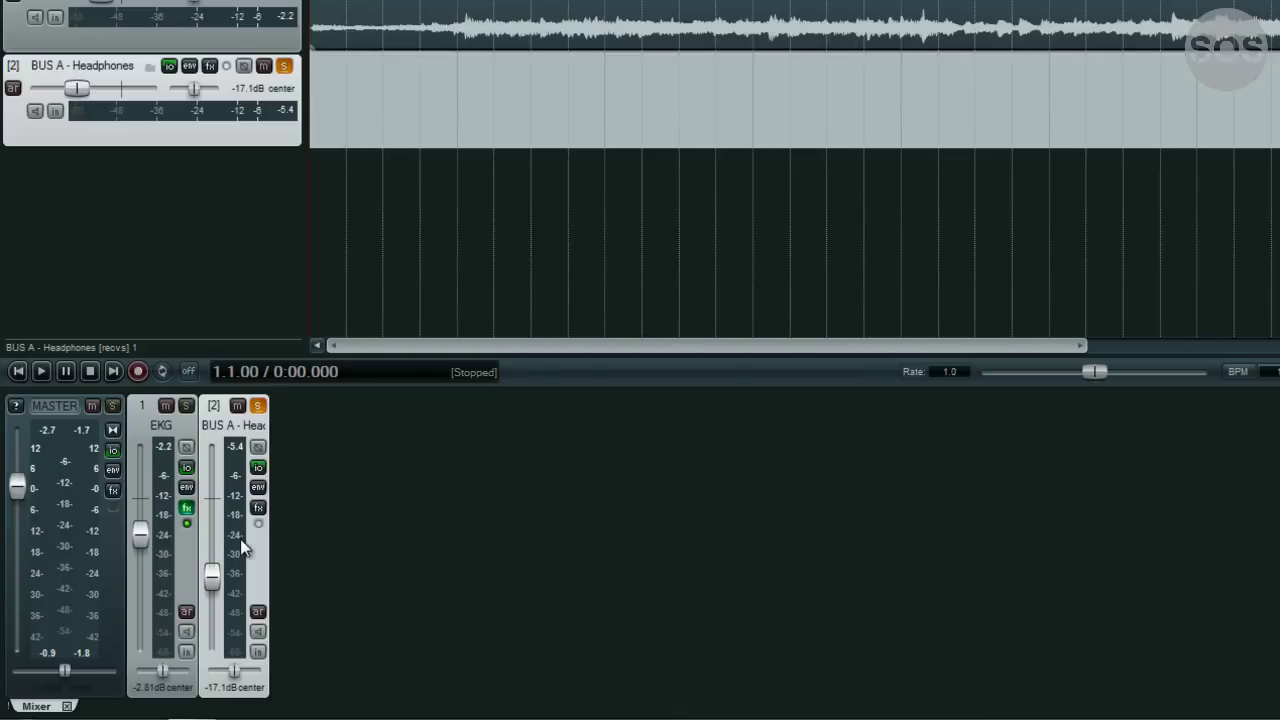
key(space)
mouse_move(209, 576)
mouse_down()
mouse_move(211, 521)
mouse_move(215, 583)
mouse_up()
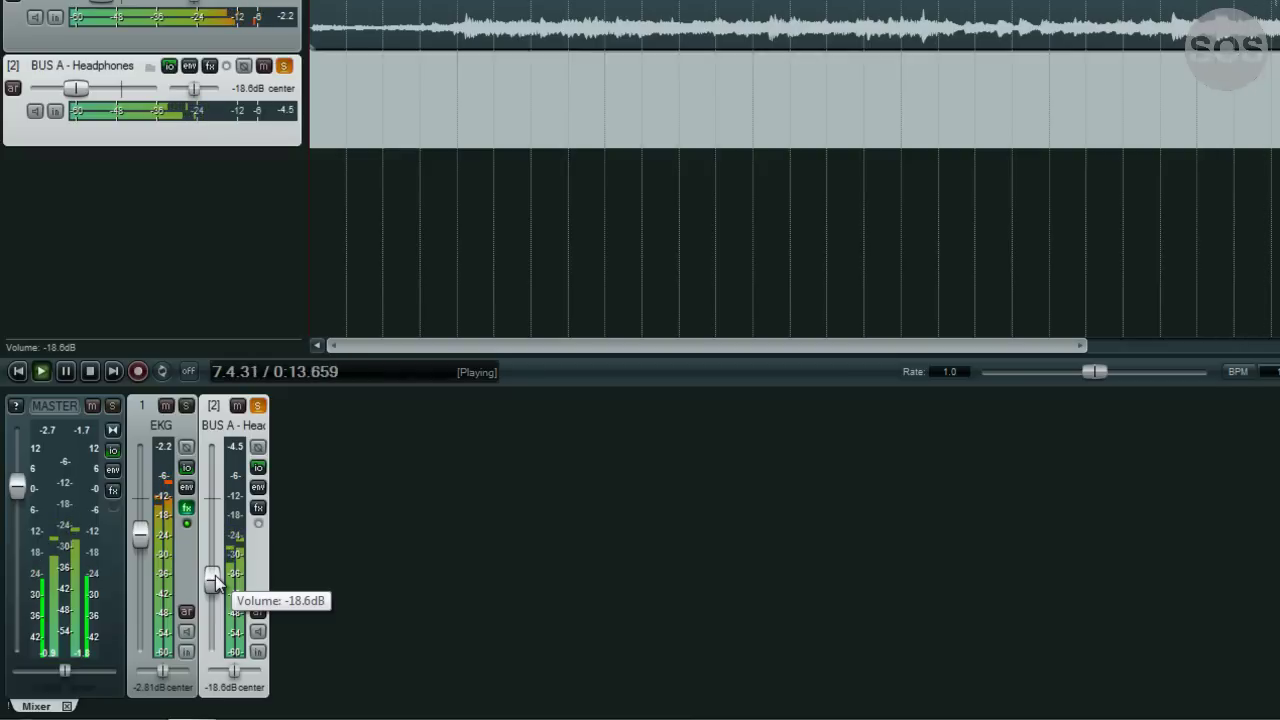
mouse_move(212, 580)
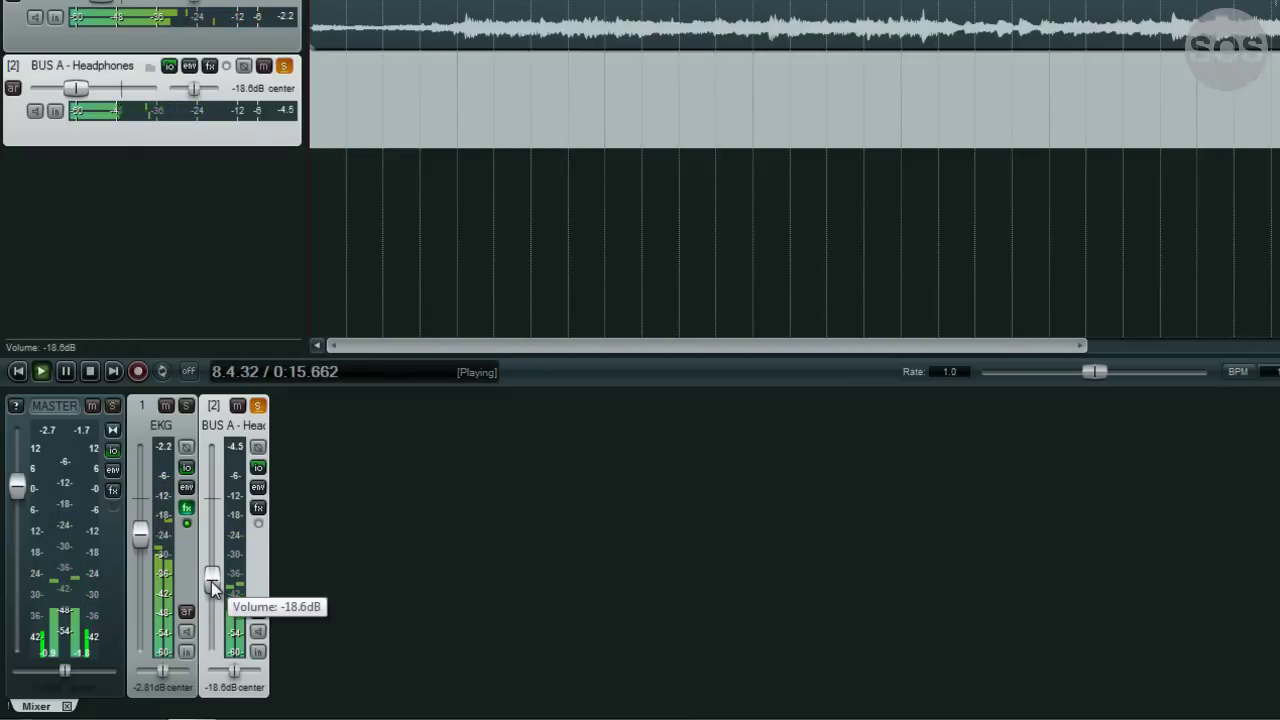
key(space)
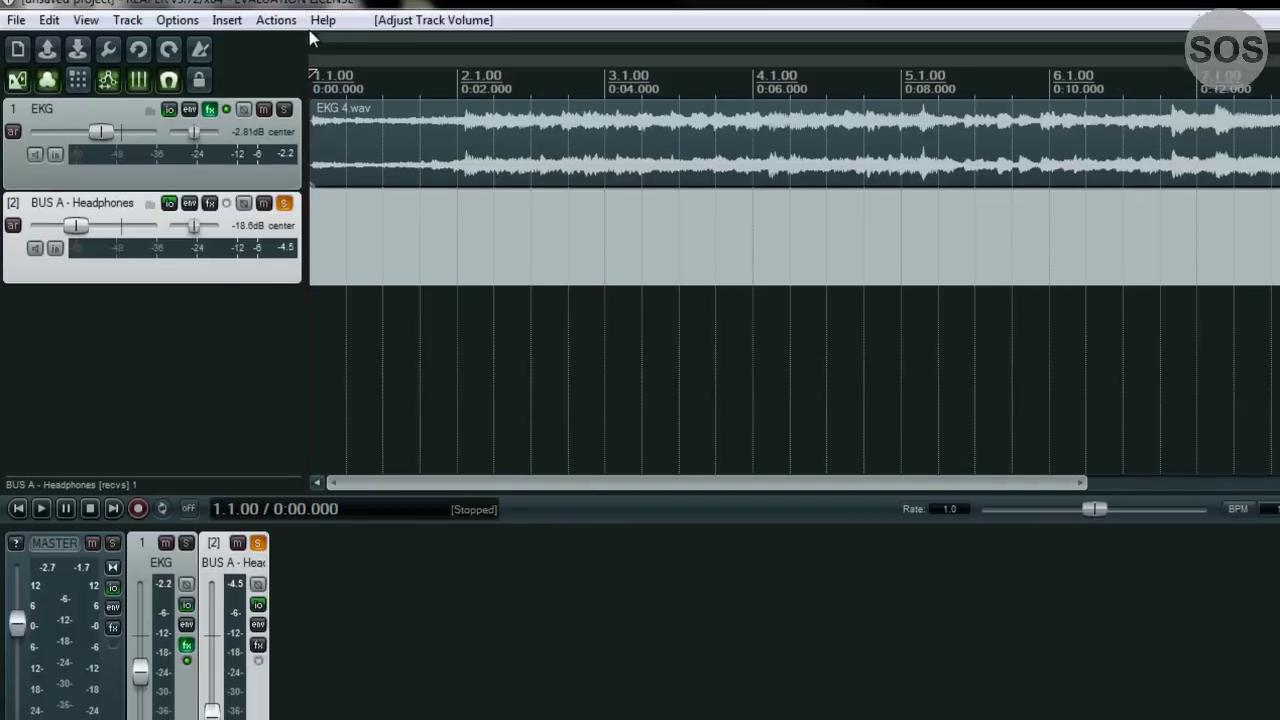
Check the Help menu without choosing anything, then deselect BUS A - Headphones so no track is selected.
click(320, 32)
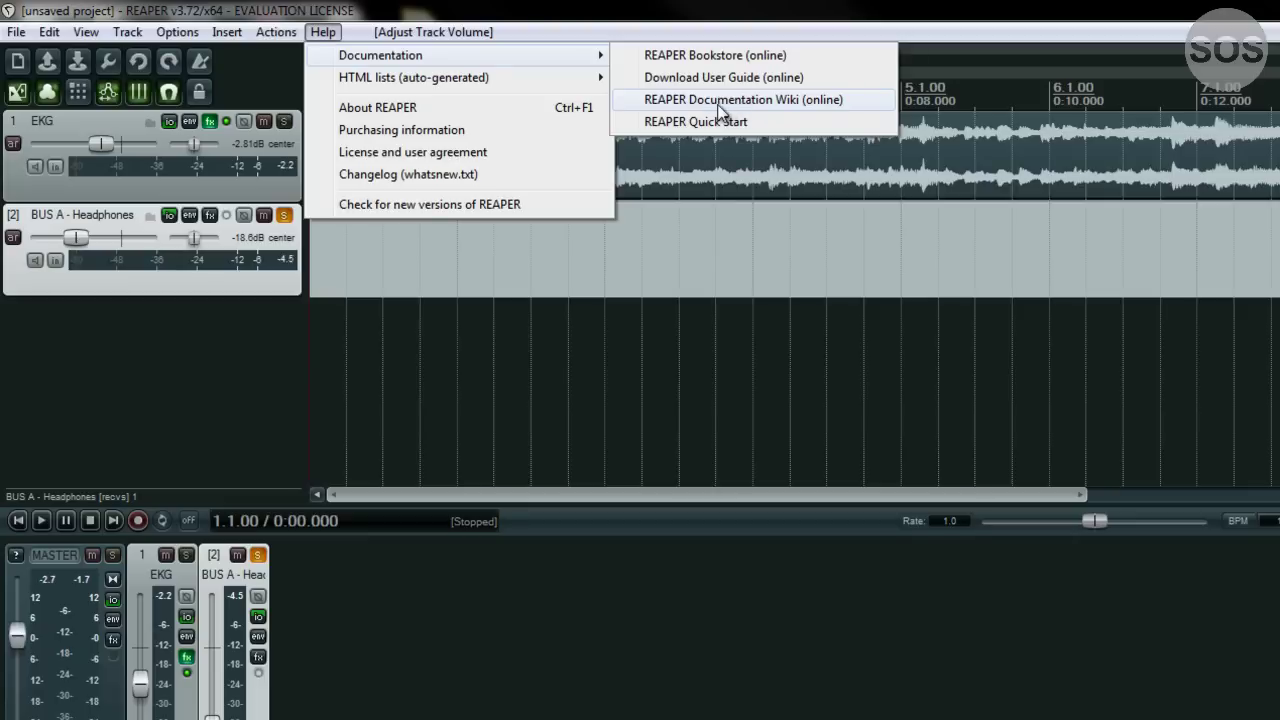
click(319, 30)
click(230, 396)
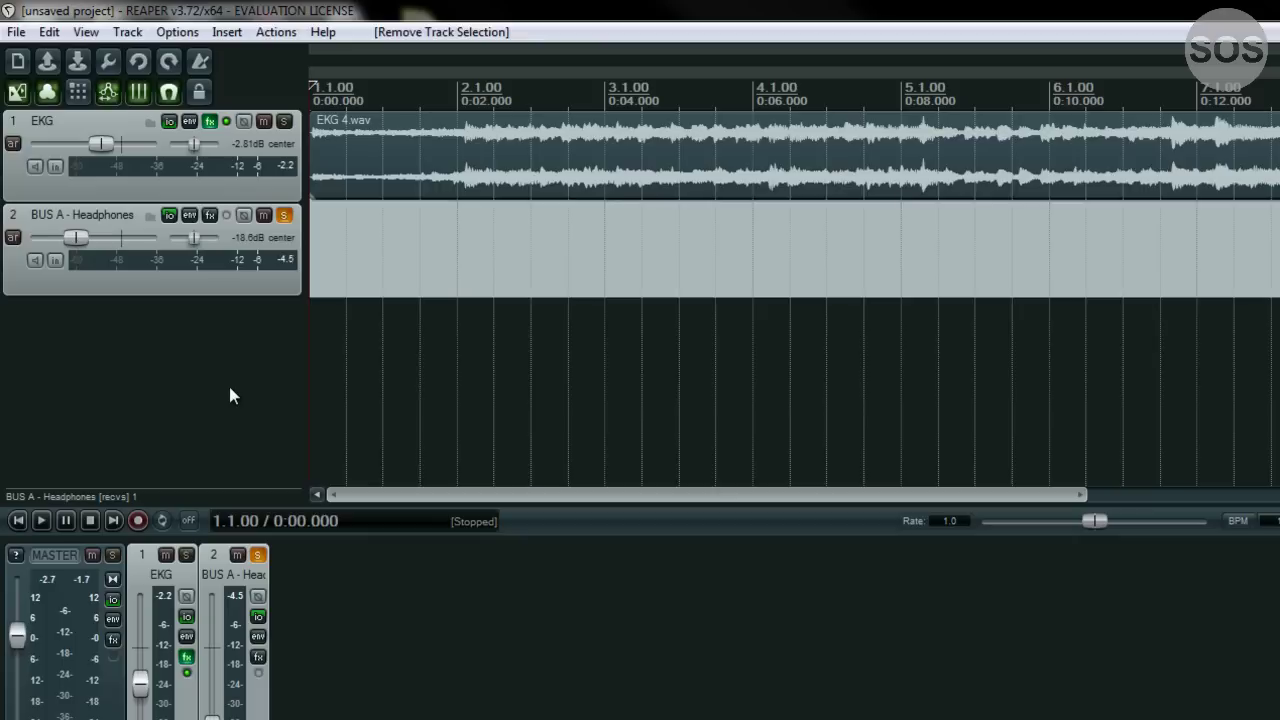